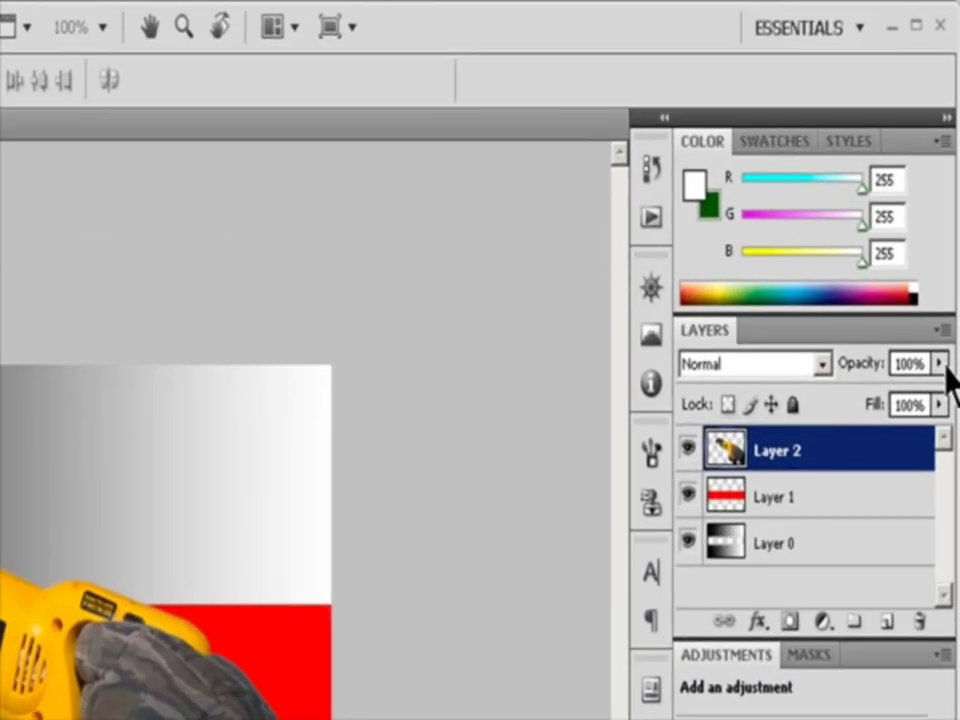
Lower the opacity of Layer 2 to make it partly transparent, and reduce Layer 1's opacity to about 56%
left_click(946, 363)
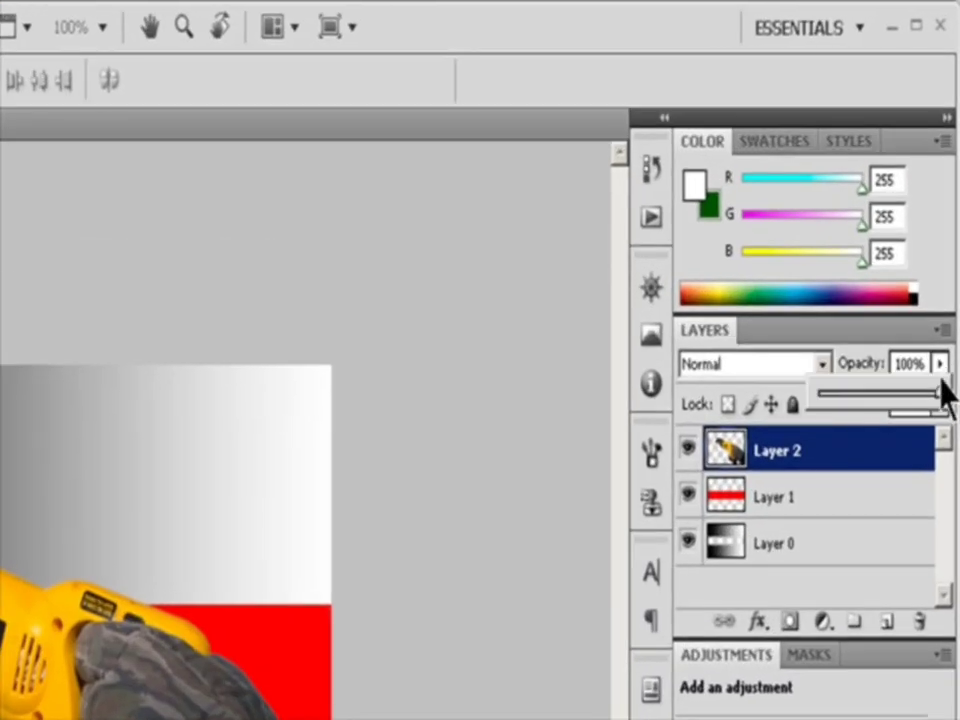
left_click_drag(937, 392, 894, 401)
left_click(775, 500)
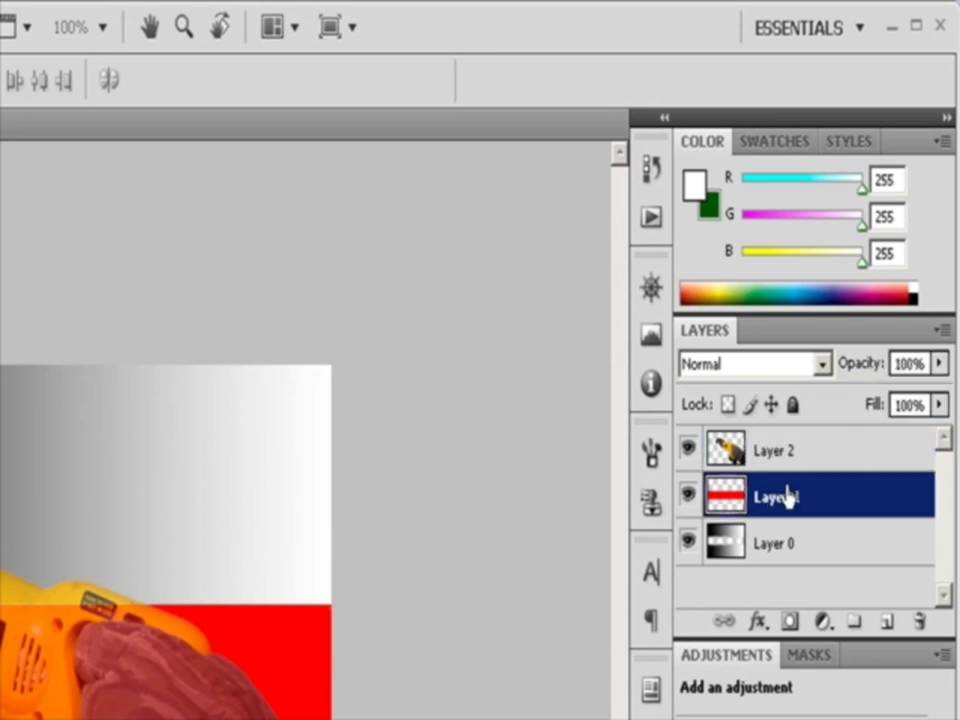
left_click(946, 363)
left_click_drag(926, 388, 887, 410)
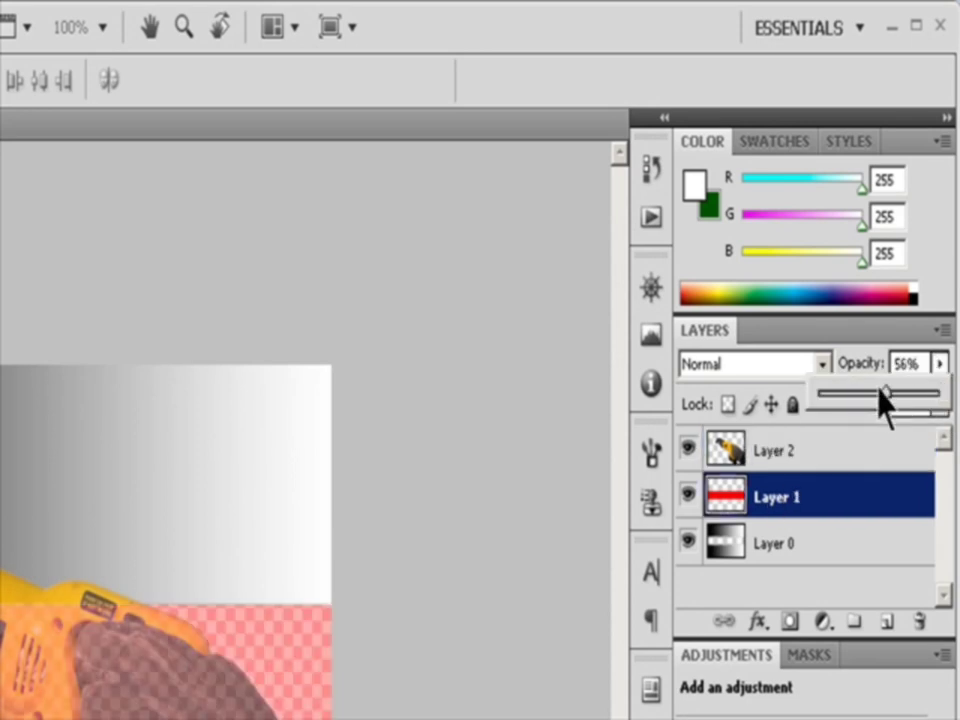
Set the opacity of Layer 1 to 10%, and raise it to 20%
left_click_drag(921, 364, 822, 361)
type("10")
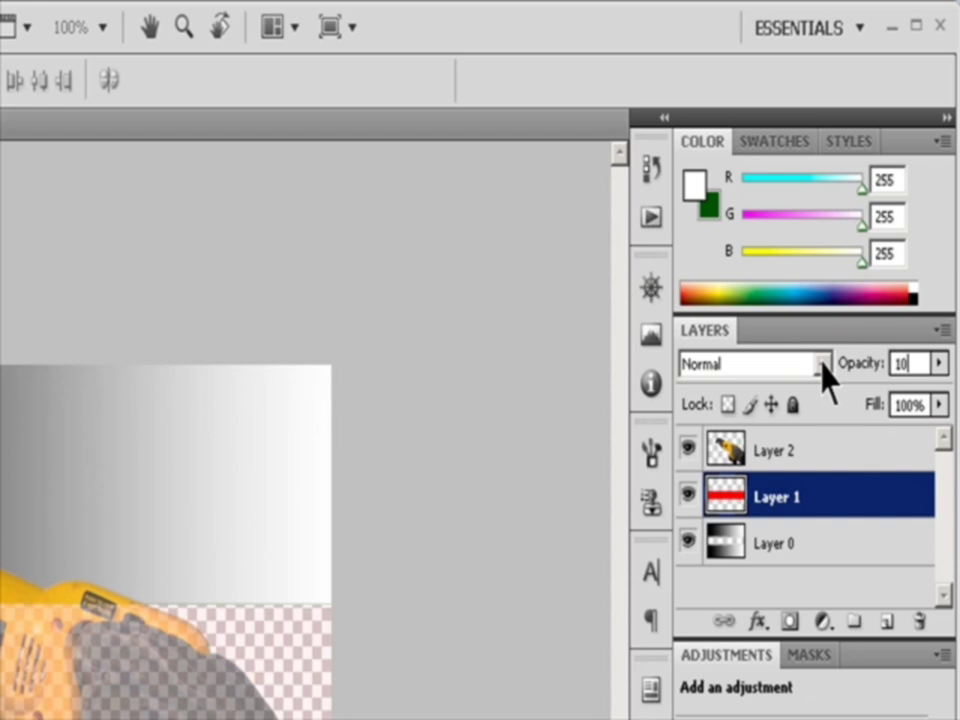
key("BackSpace")
key("BackSpace")
type("20")
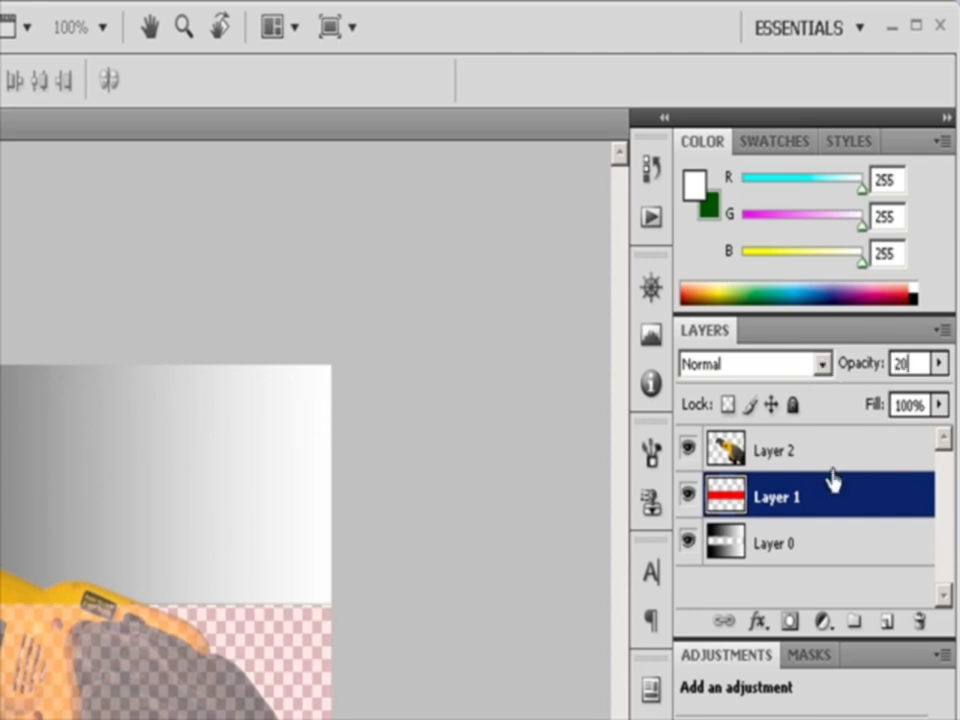
Try lowering the opacity of Layer 0 to about 74%, and return it to 100%
left_click(775, 541)
left_click(940, 364)
left_click_drag(925, 391, 910, 393)
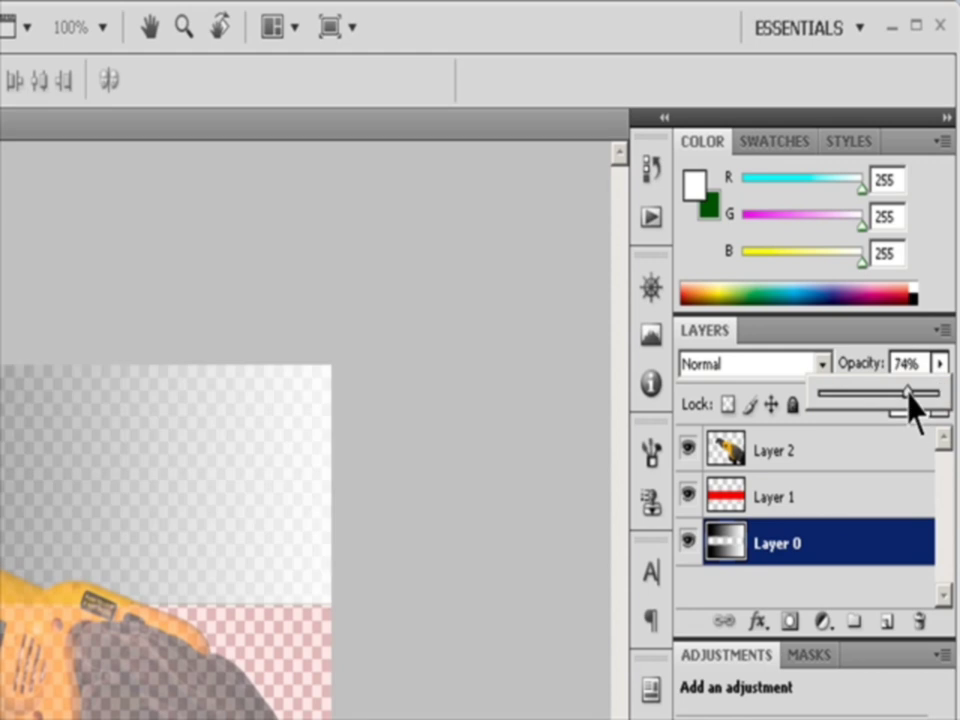
left_click_drag(912, 395, 943, 396)
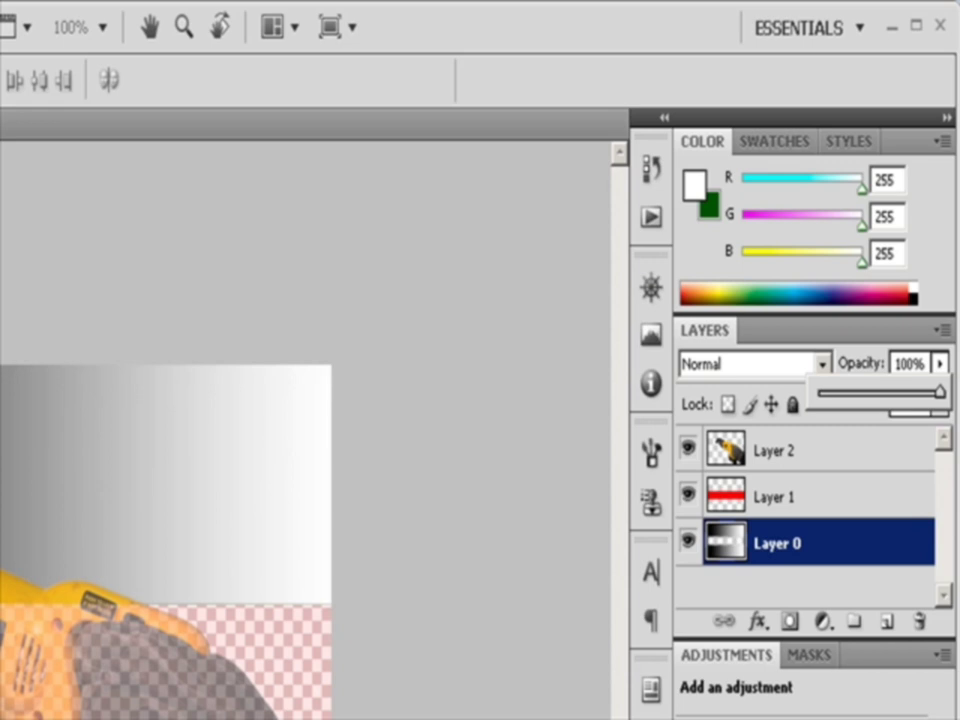
left_click(452, 467)
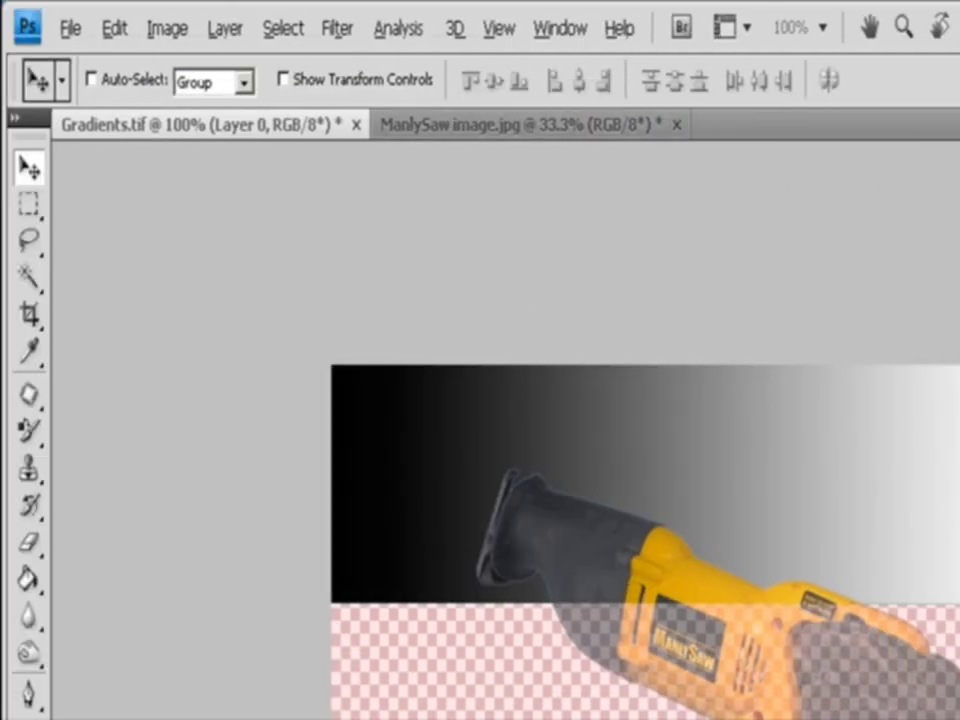
Set the general blending opacity of Layer 0 to 67% in its layer style blending options and apply it
left_click(225, 29)
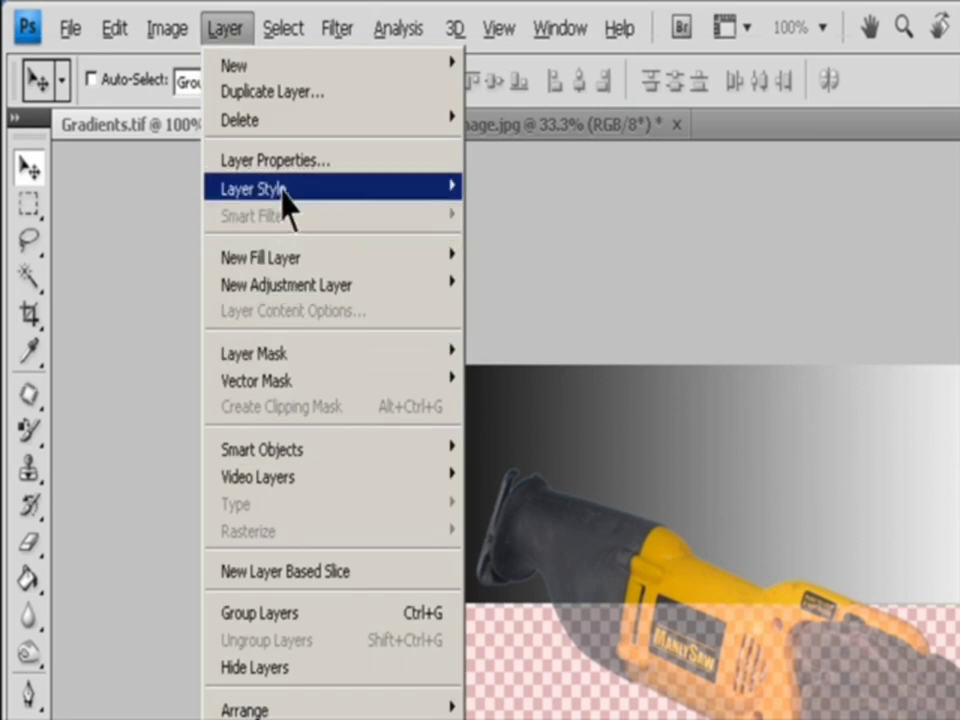
mouse_move(289, 204)
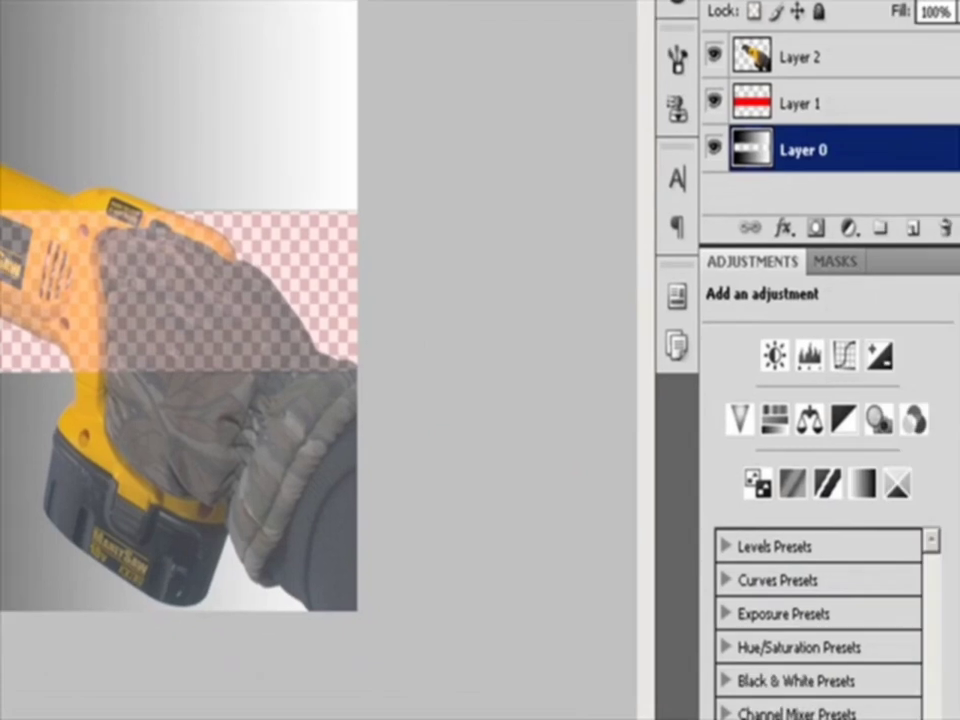
left_click(150, 5)
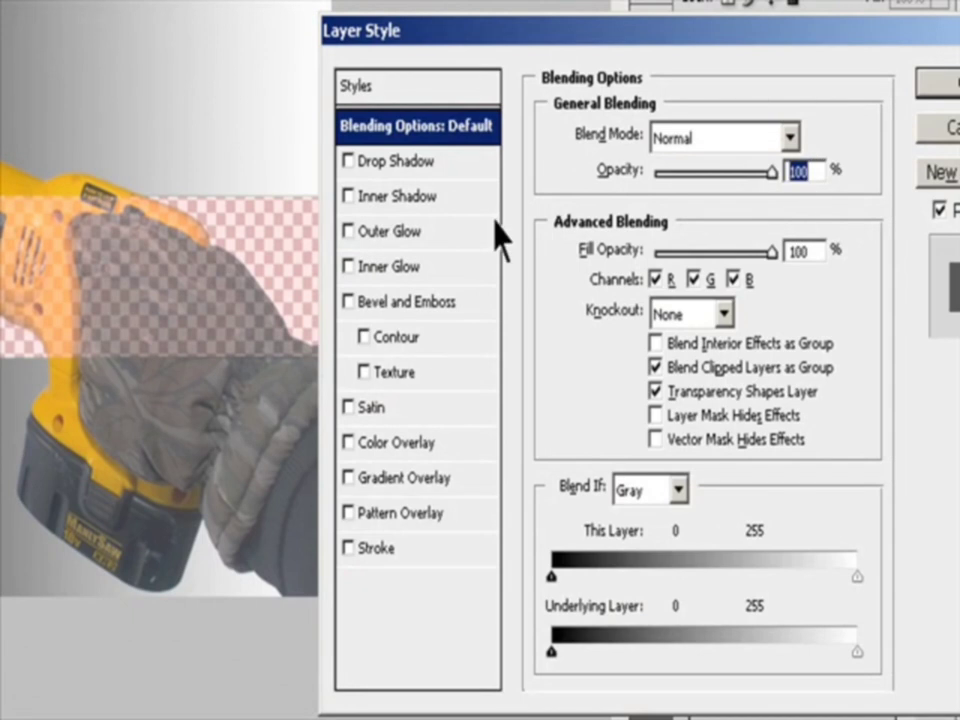
type("67")
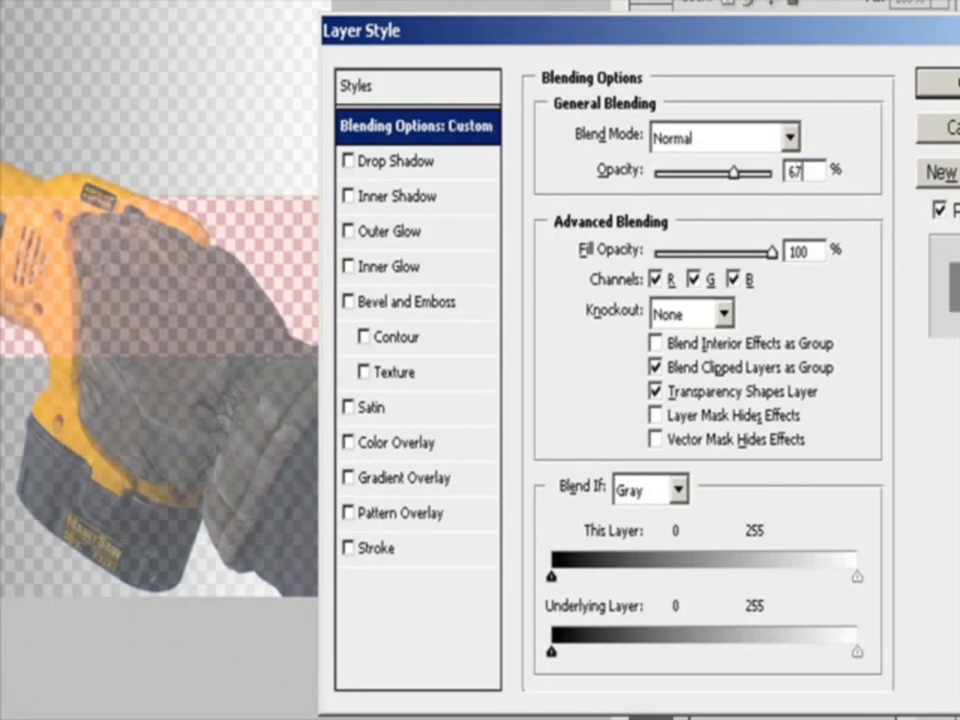
left_click(945, 84)
left_click(775, 58)
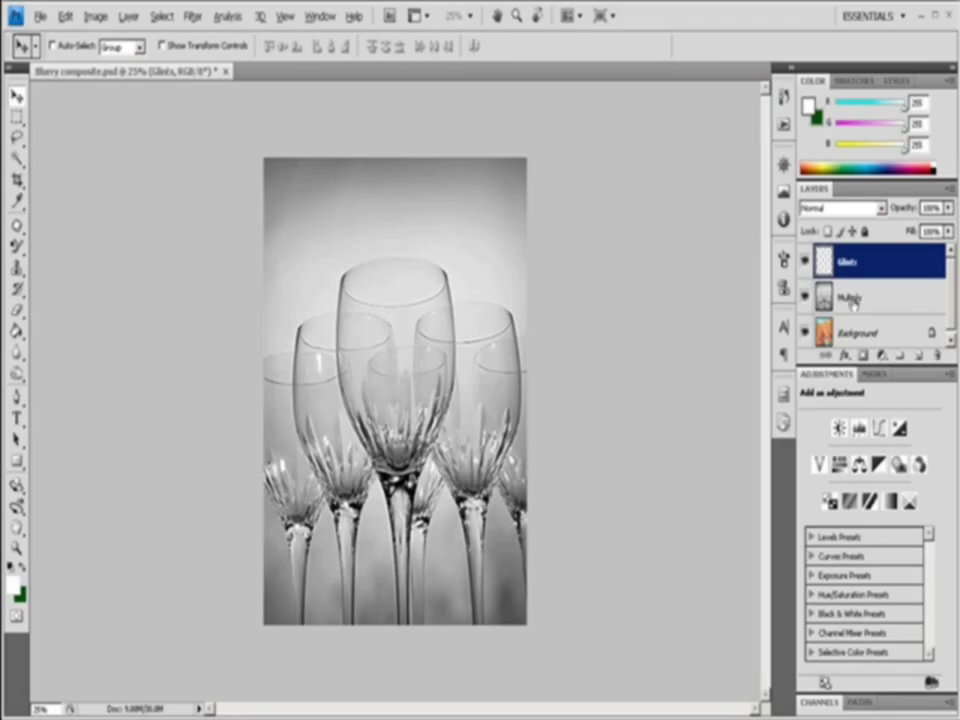
Select the layer named Multiply and look through the available blend modes without choosing one
left_click(810, 300)
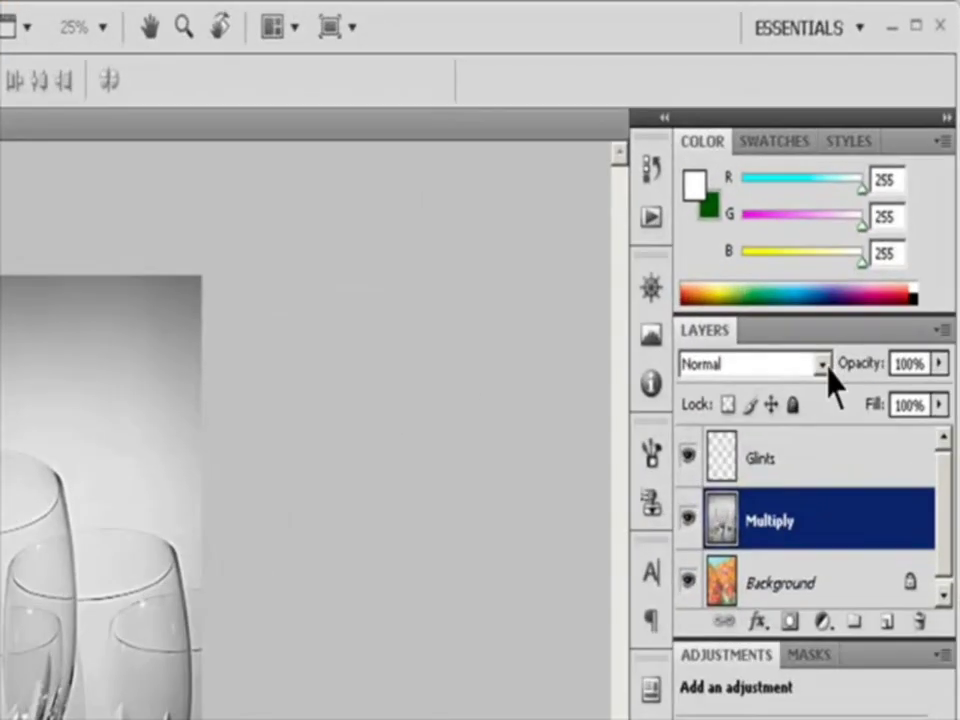
left_click(822, 366)
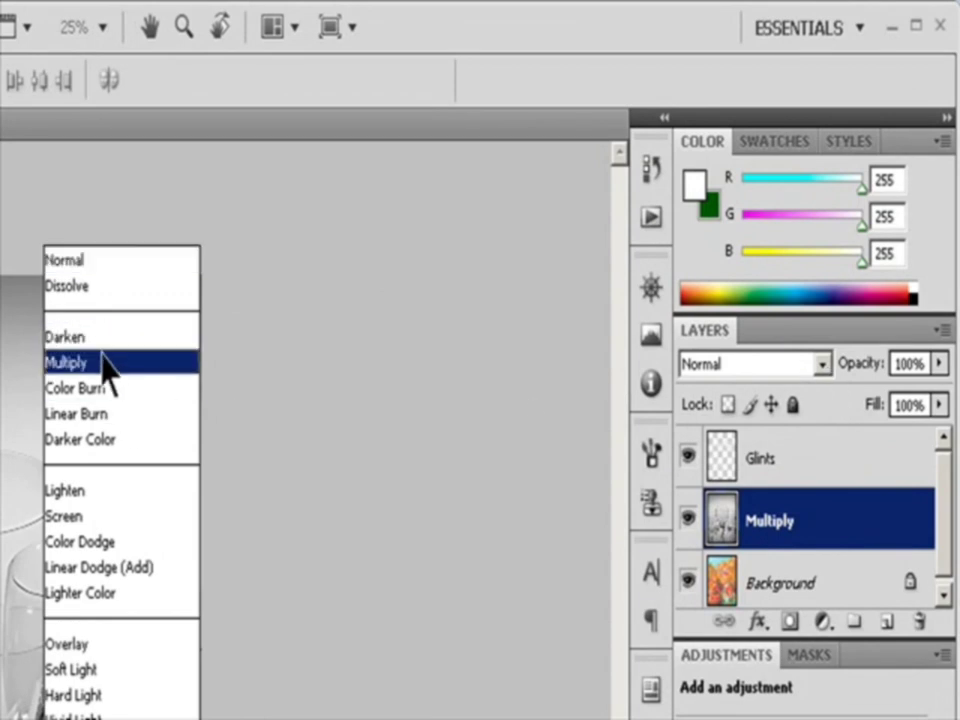
left_click(377, 367)
key("Escape")
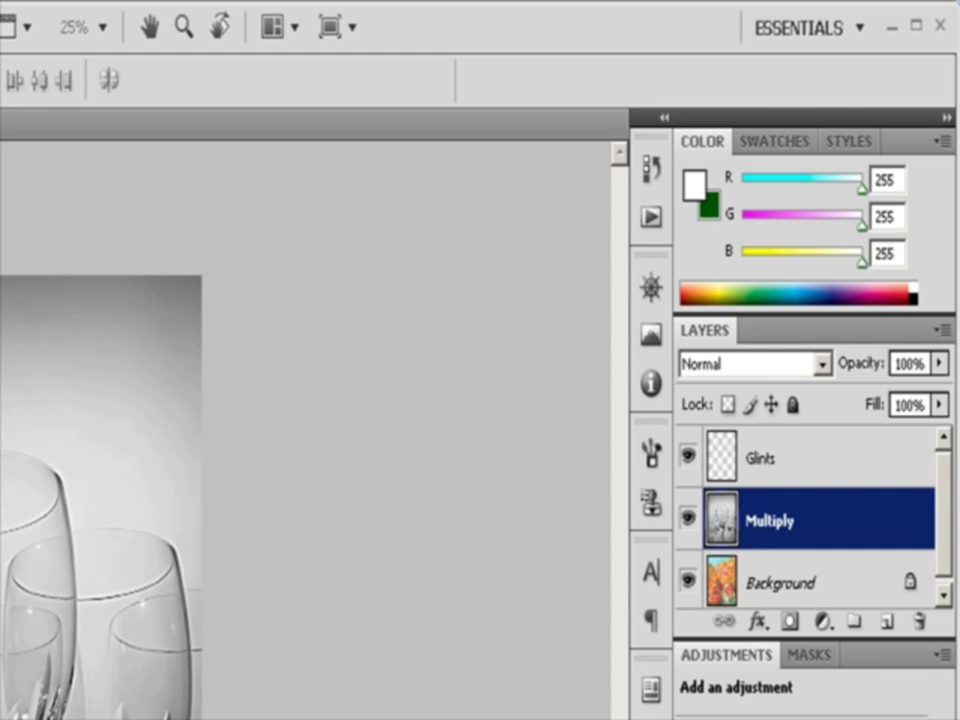
Change the Multiply layer's blend mode to Multiply in its layer style blending options and apply it
left_click(4, 195)
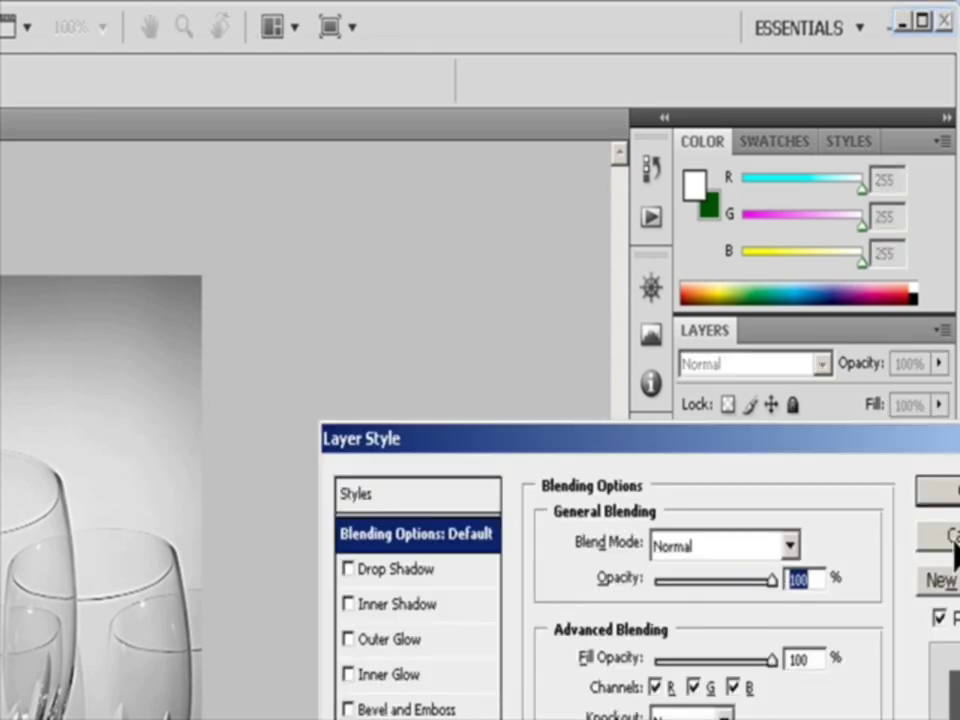
left_click(789, 546)
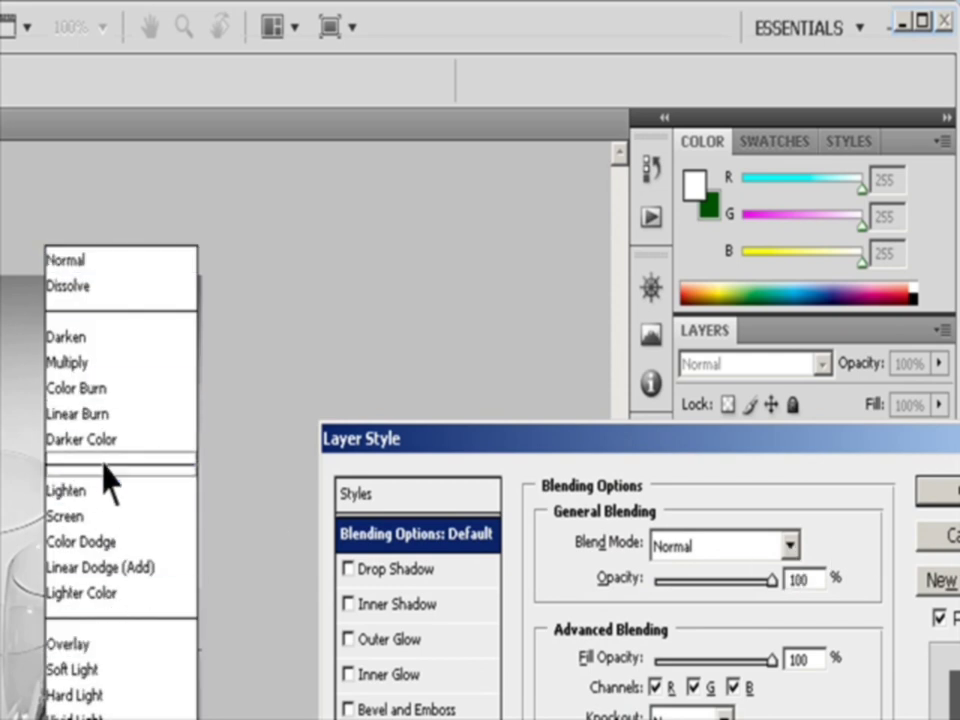
left_click(82, 364)
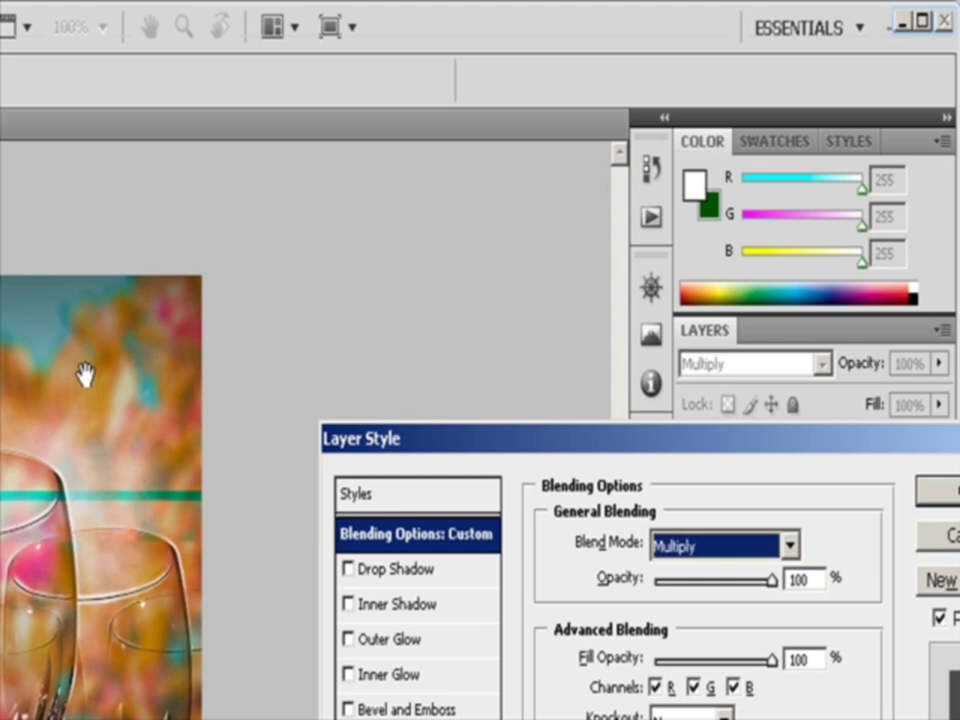
left_click_drag(915, 445, 780, 436)
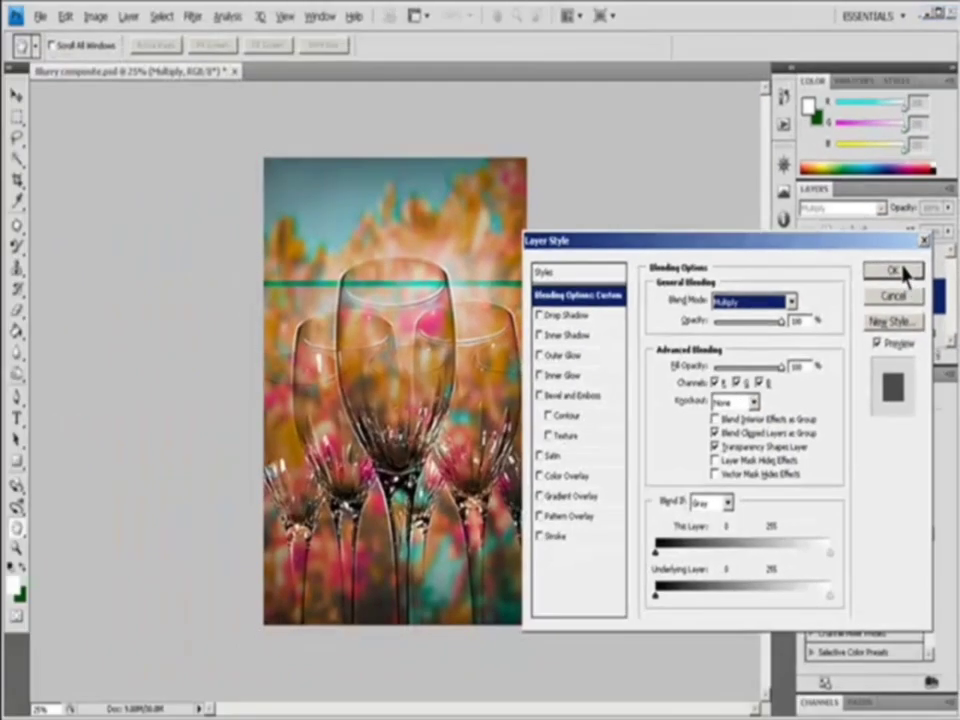
left_click(845, 456)
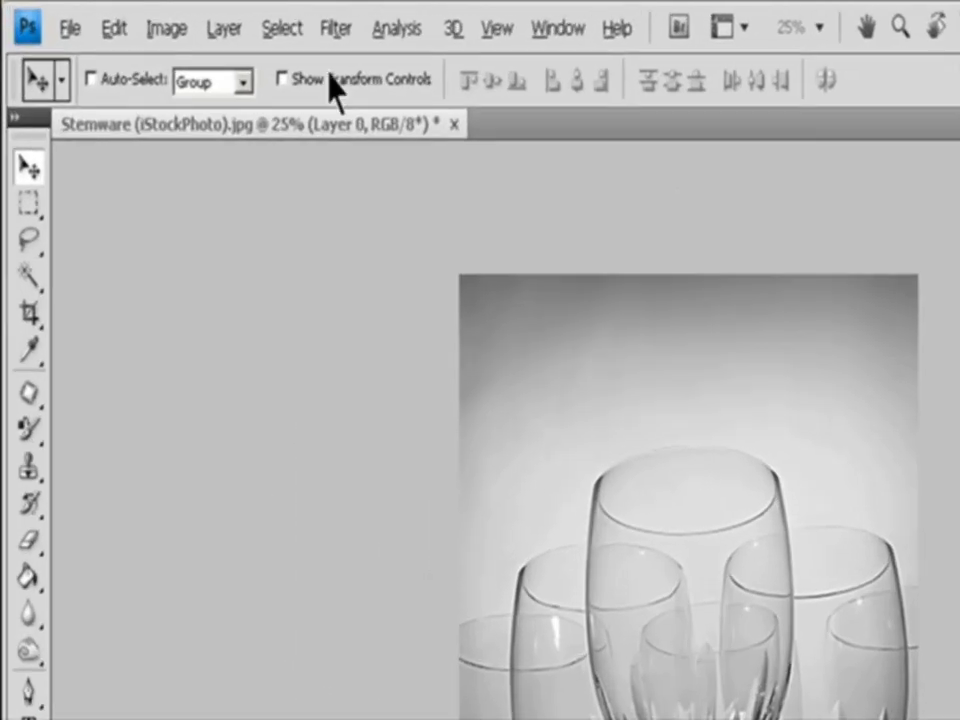
Apply the Accented Edges brush strokes filter to the black-and-white stemware image
left_click(192, 16)
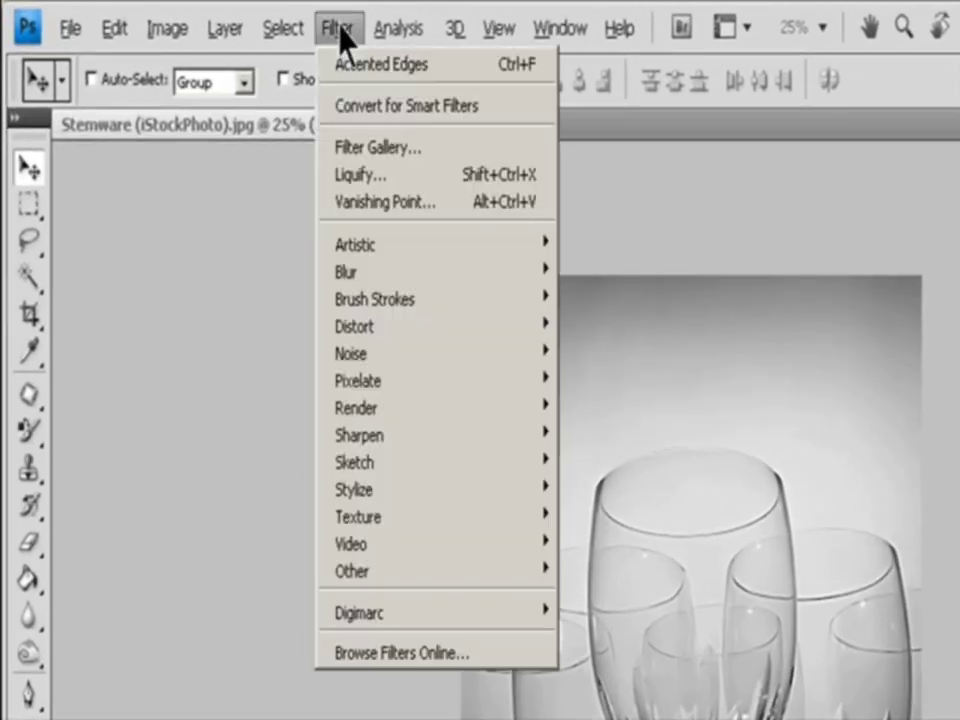
mouse_move(480, 298)
left_click(632, 300)
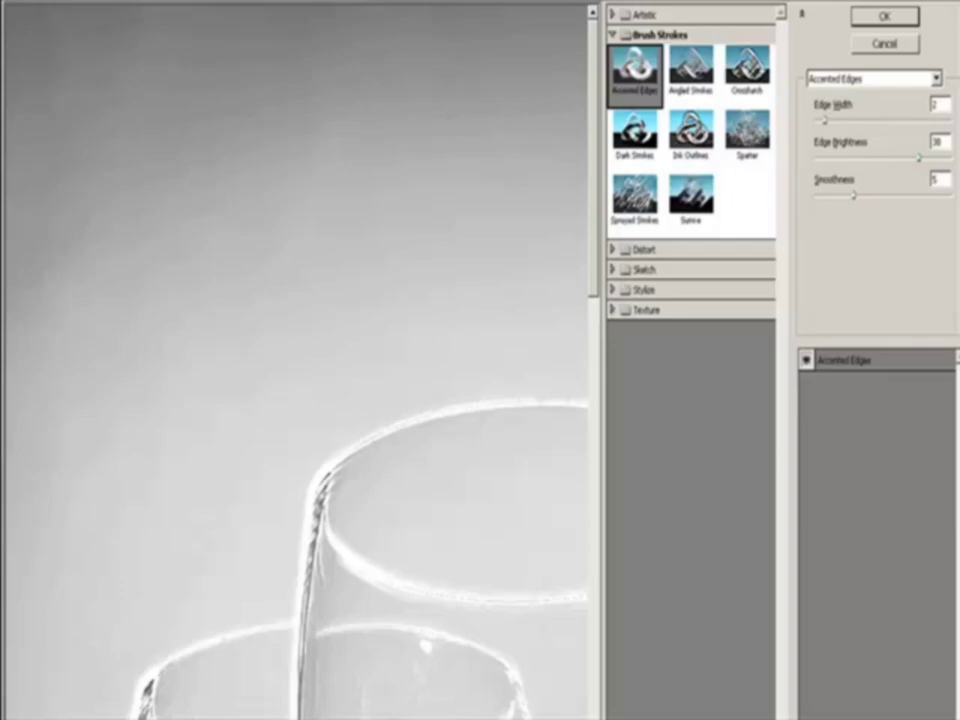
left_click(75, 712)
left_click(75, 709)
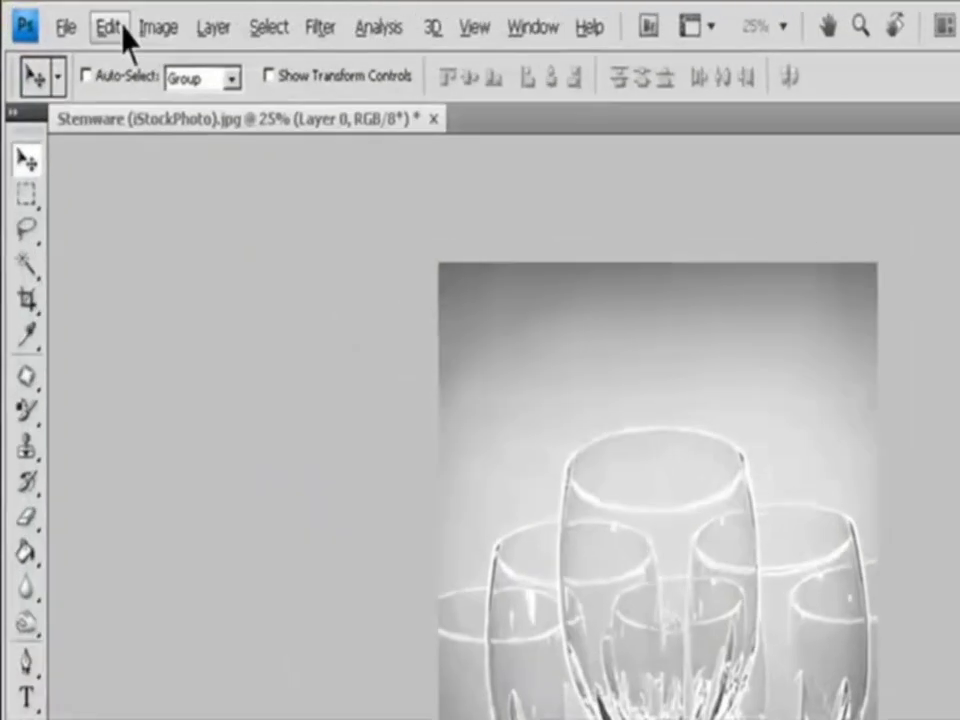
Fade the Accented Edges filter to 58% opacity with the Screen blend mode
left_click(65, 16)
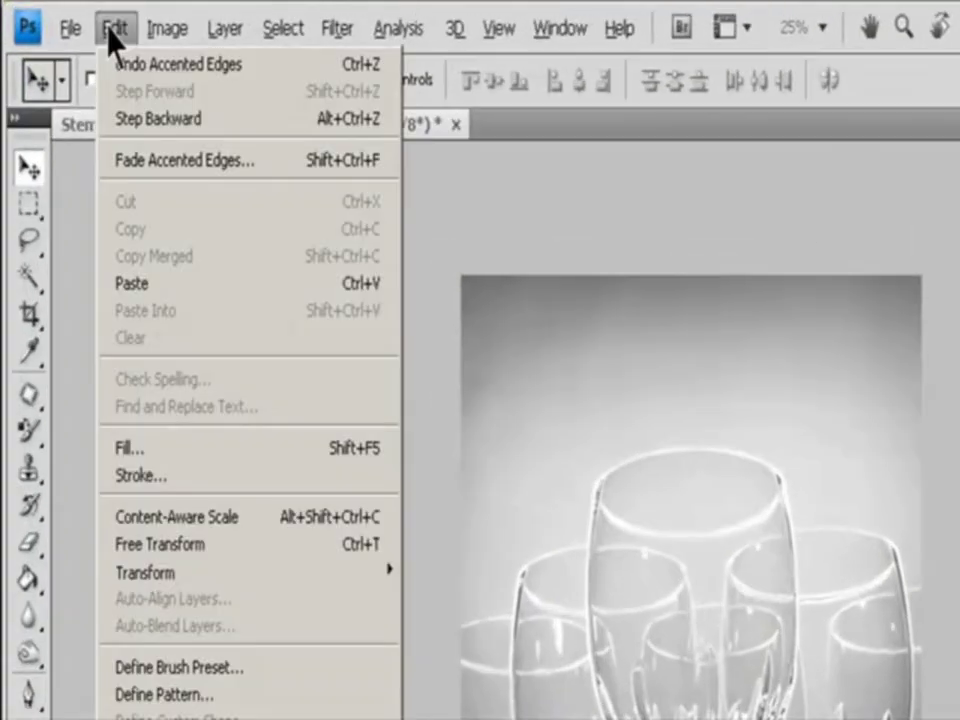
left_click(149, 166)
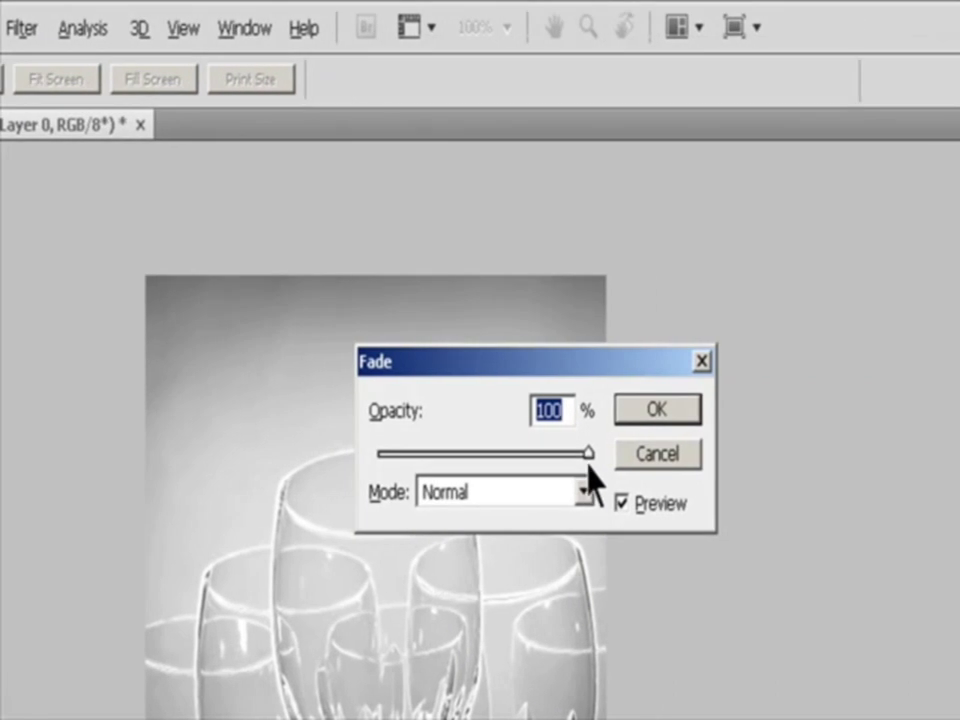
left_click_drag(590, 452, 533, 455)
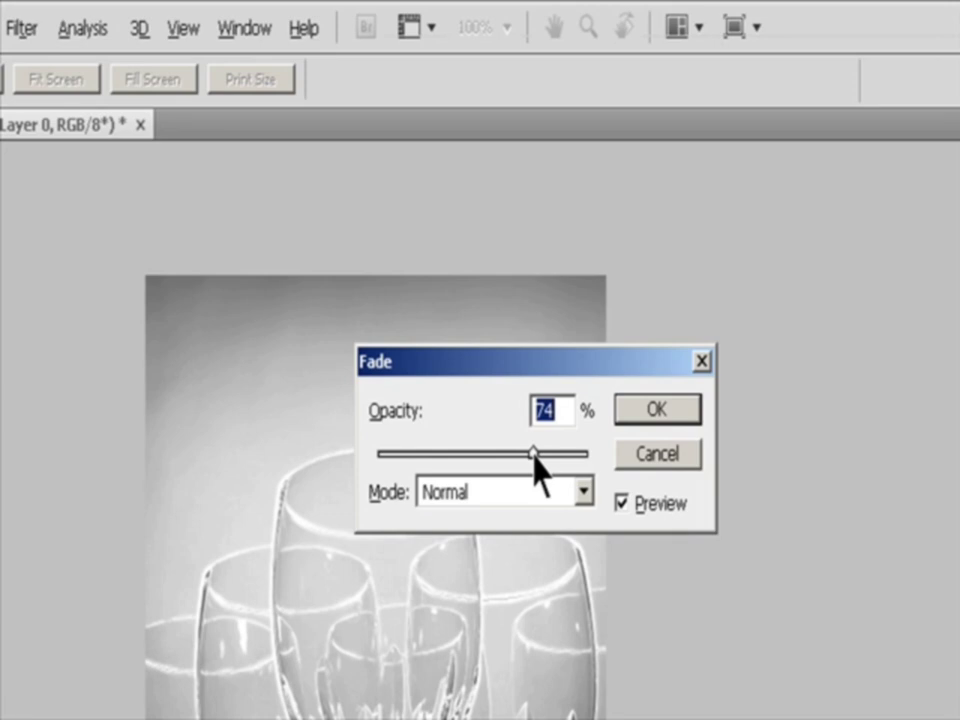
left_click_drag(533, 455, 501, 459)
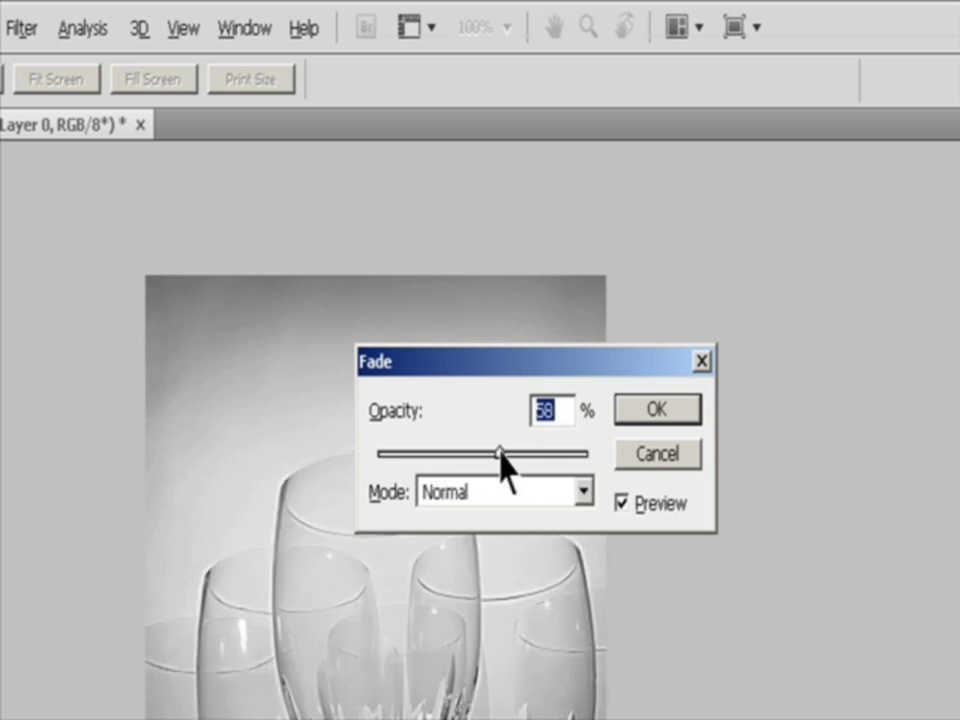
left_click(581, 492)
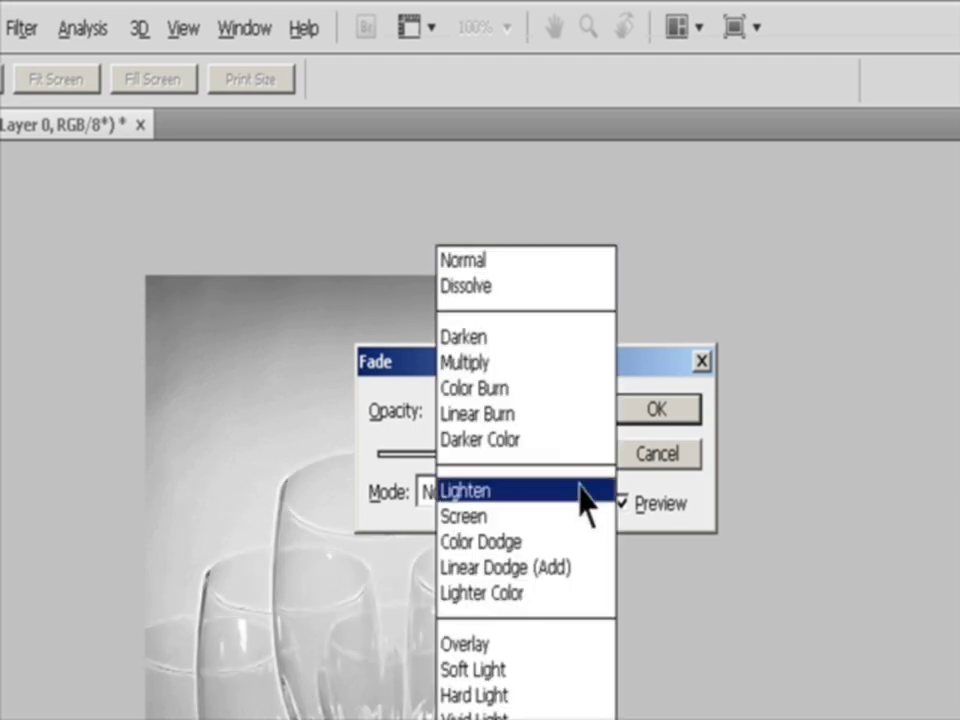
left_click(502, 540)
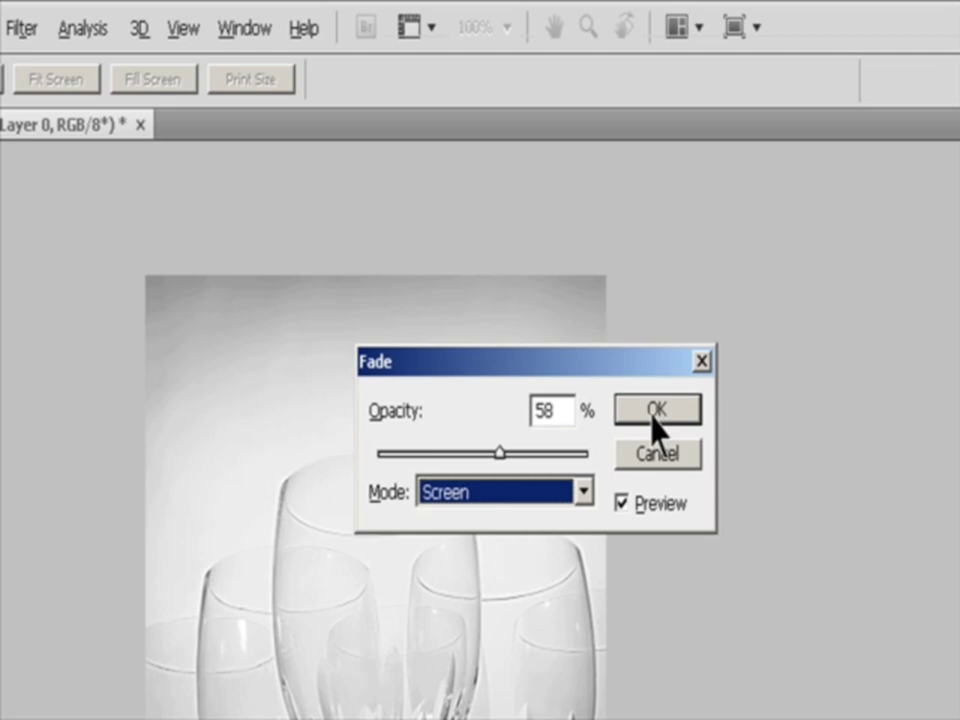
left_click(655, 410)
key("v")
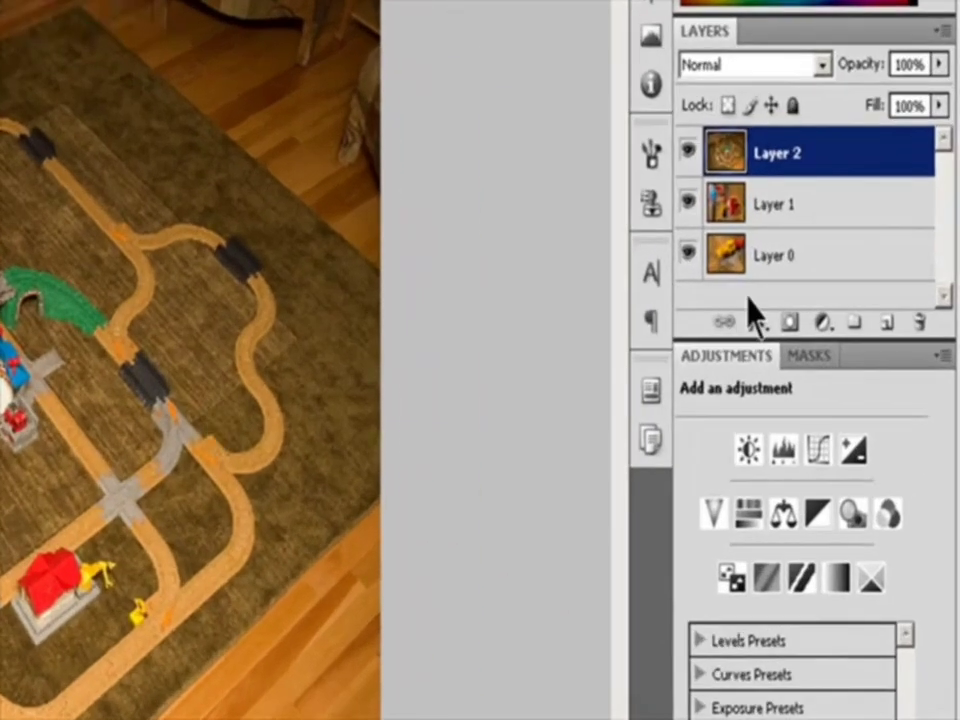
Select Layer 1 and add a vector mask to it, undoing and re-adding the mask once
left_click(780, 215)
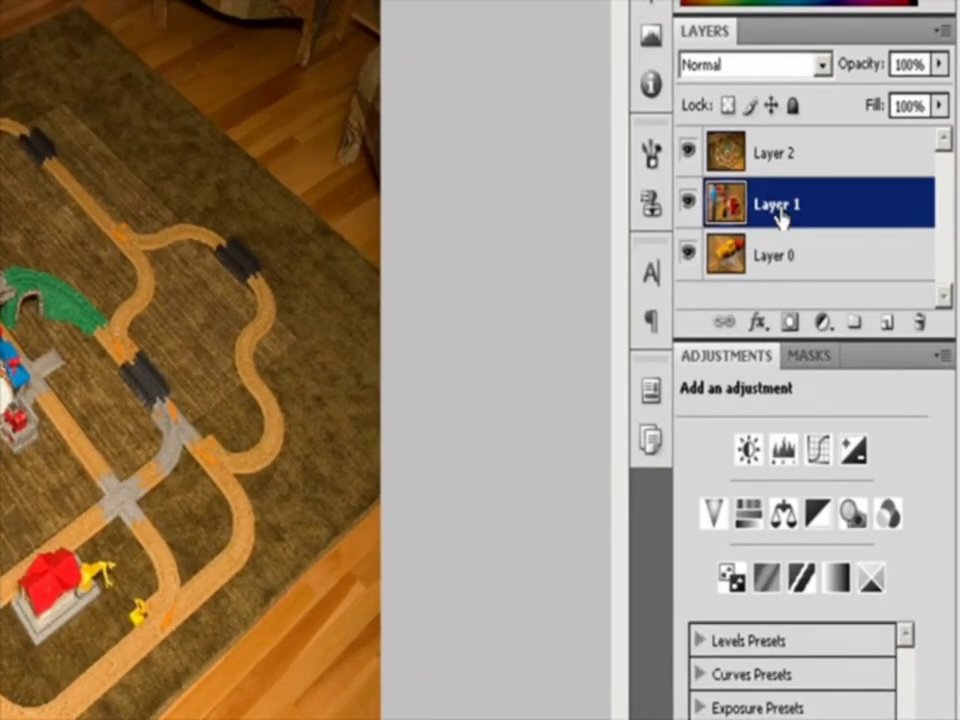
left_click(814, 358)
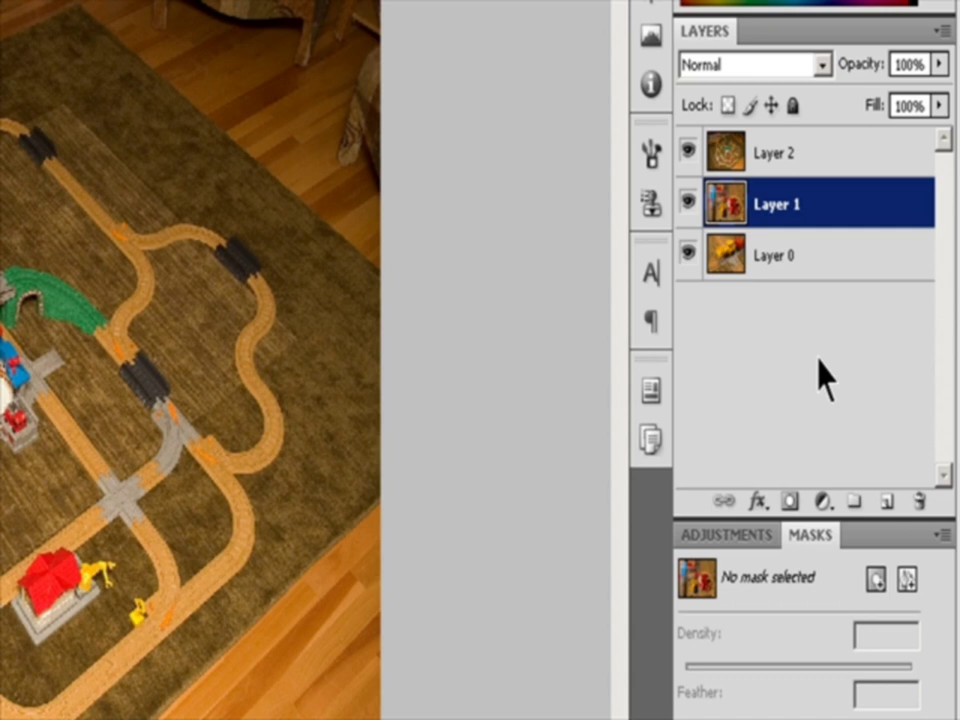
left_click(907, 580)
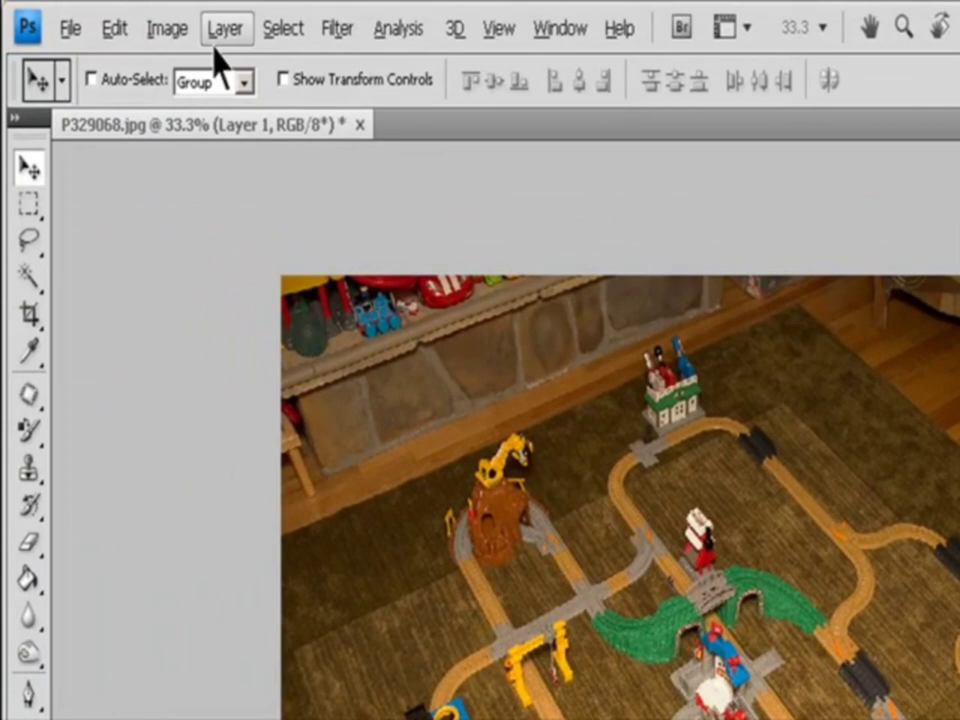
left_click(225, 28)
mouse_move(266, 384)
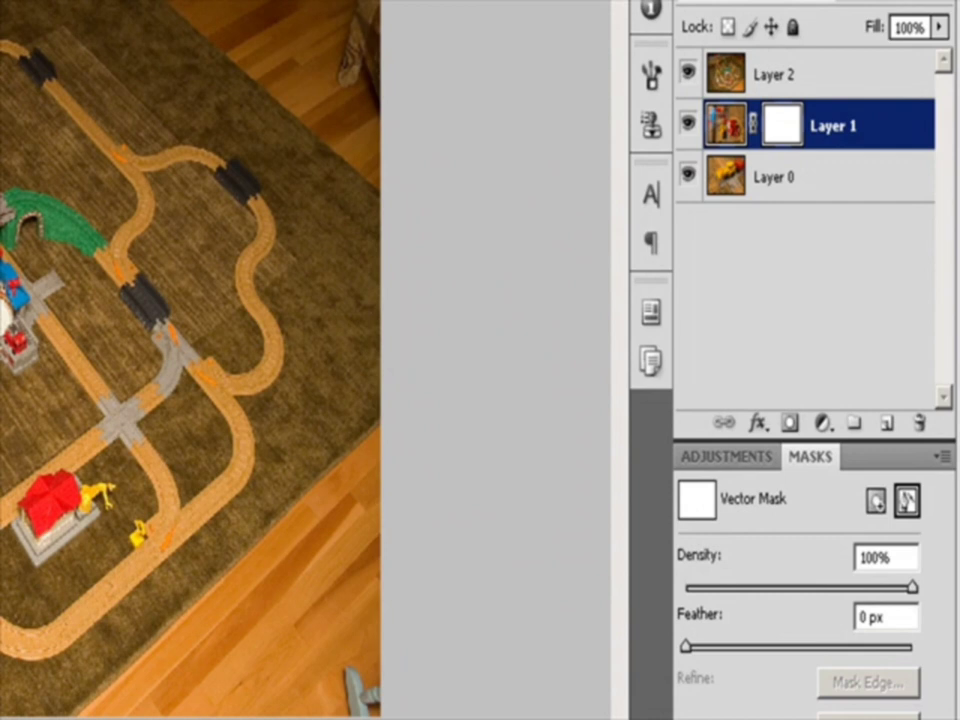
key("ctrl+z")
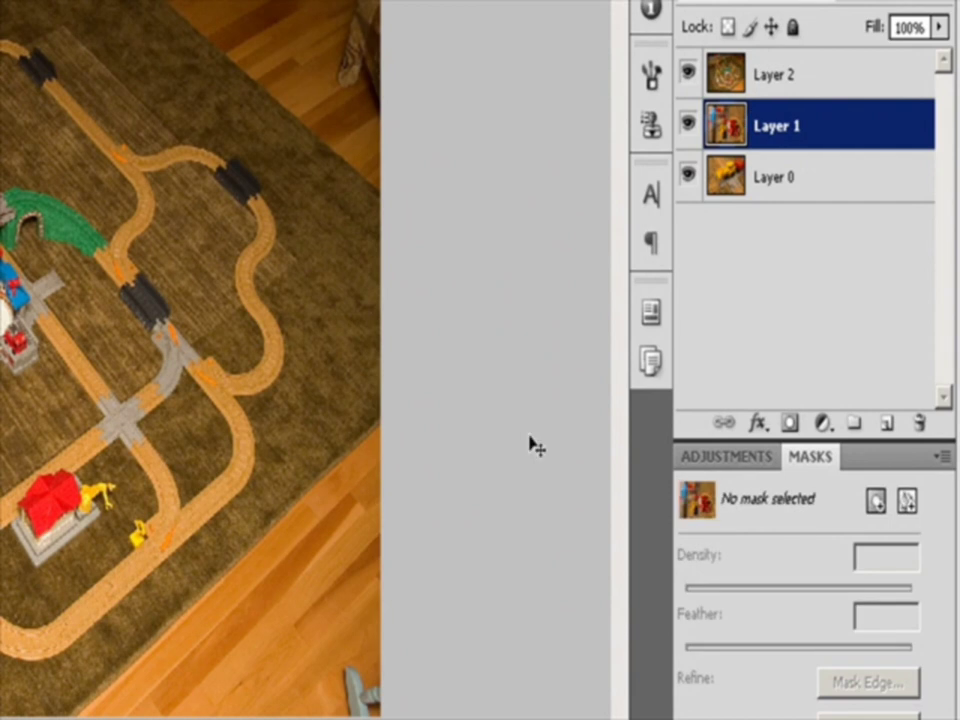
left_click(905, 502)
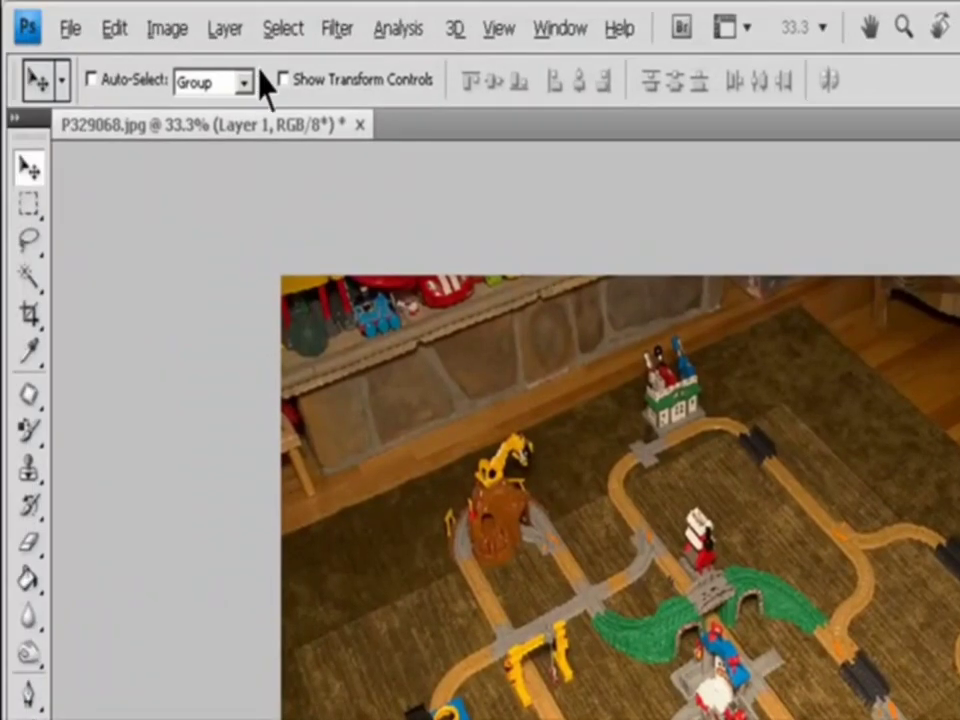
Try a hide-all vector mask on Layer 1 with a large rectangle shape, and toggle the layer's visibility to check it
left_click(225, 30)
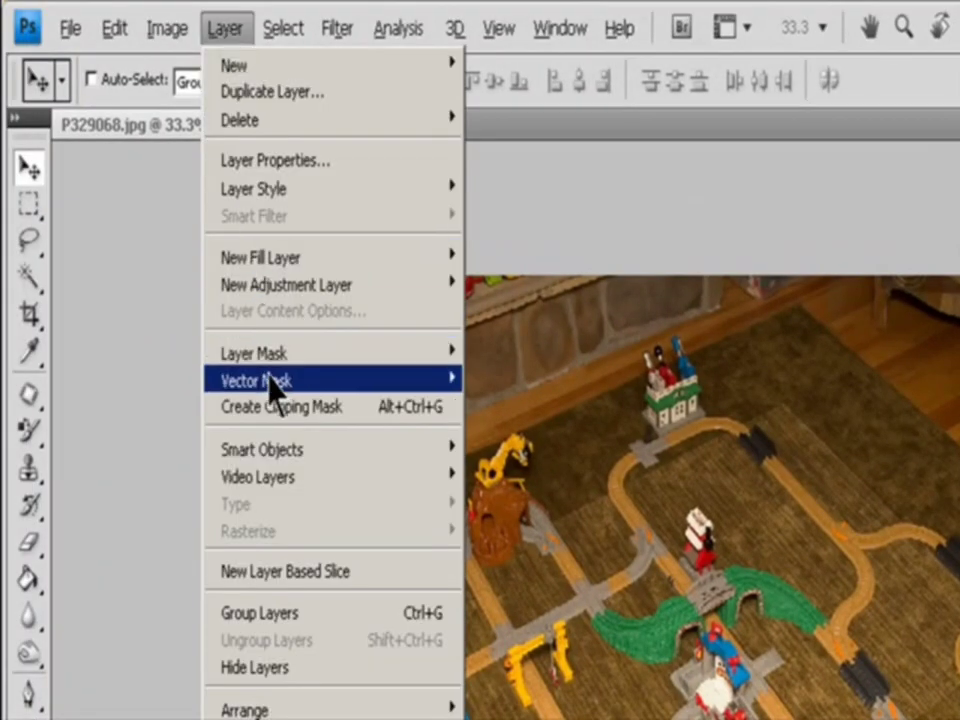
mouse_move(432, 385)
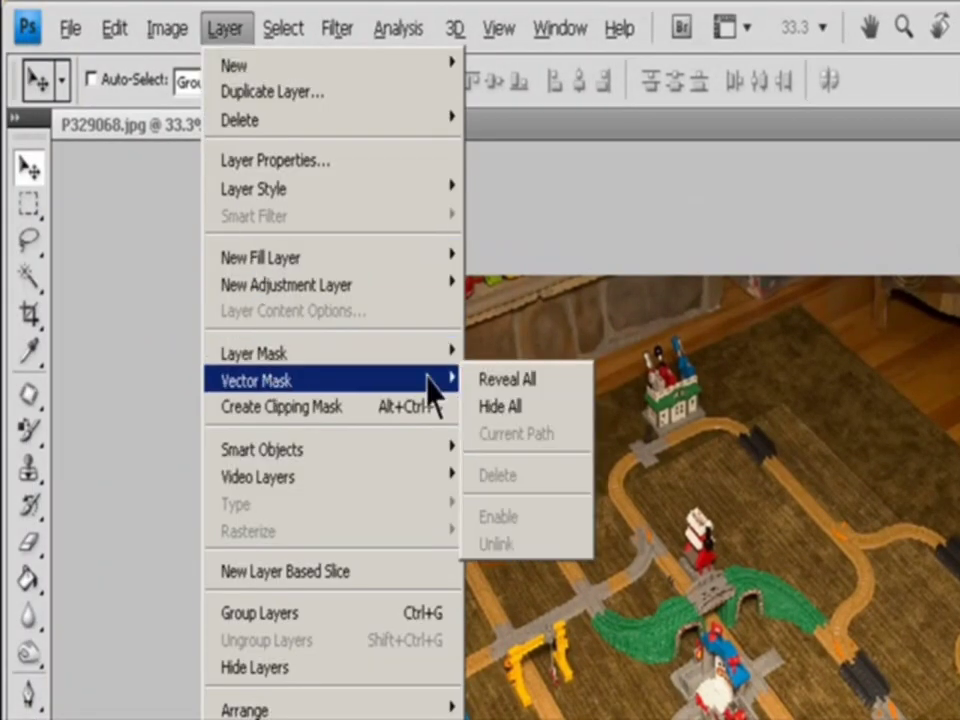
left_click(520, 409)
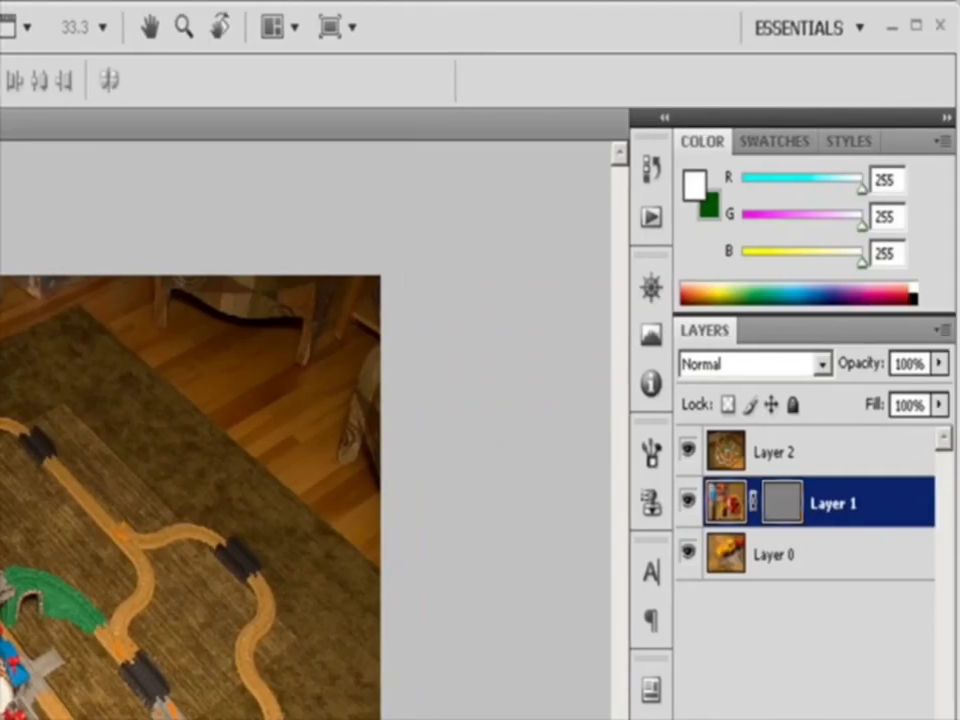
key("u")
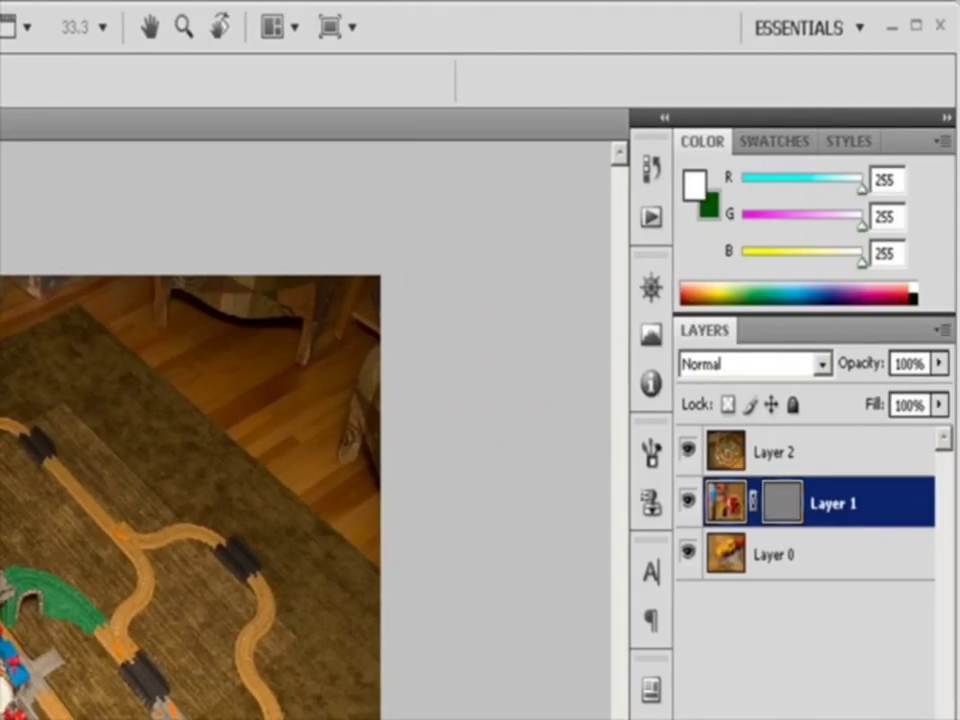
left_click_drag(90, 308, 555, 680)
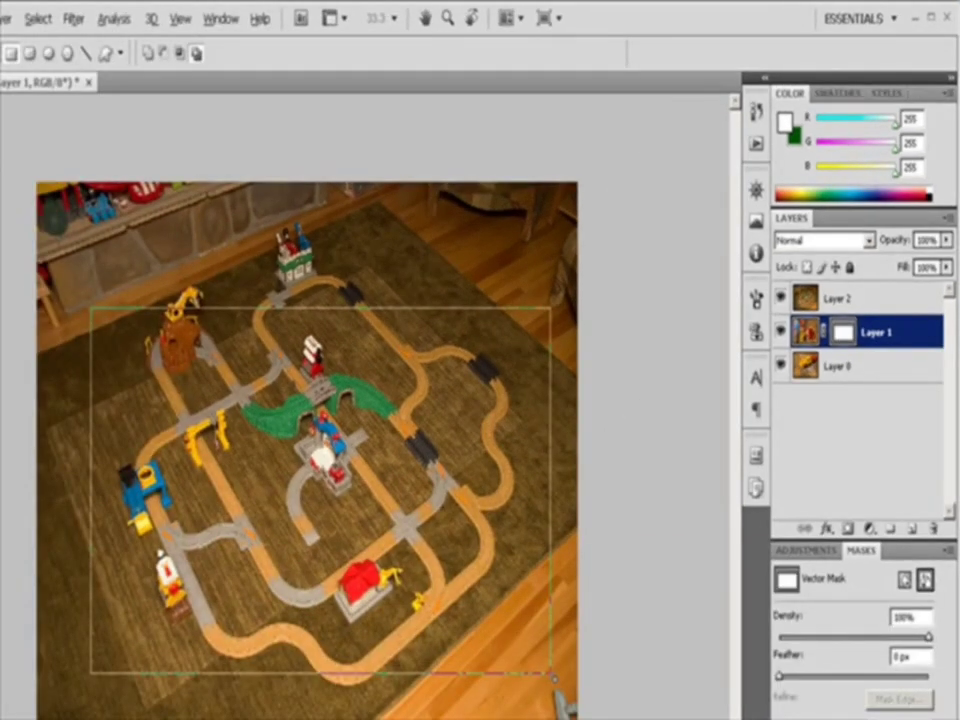
left_click(781, 333)
left_click(781, 335)
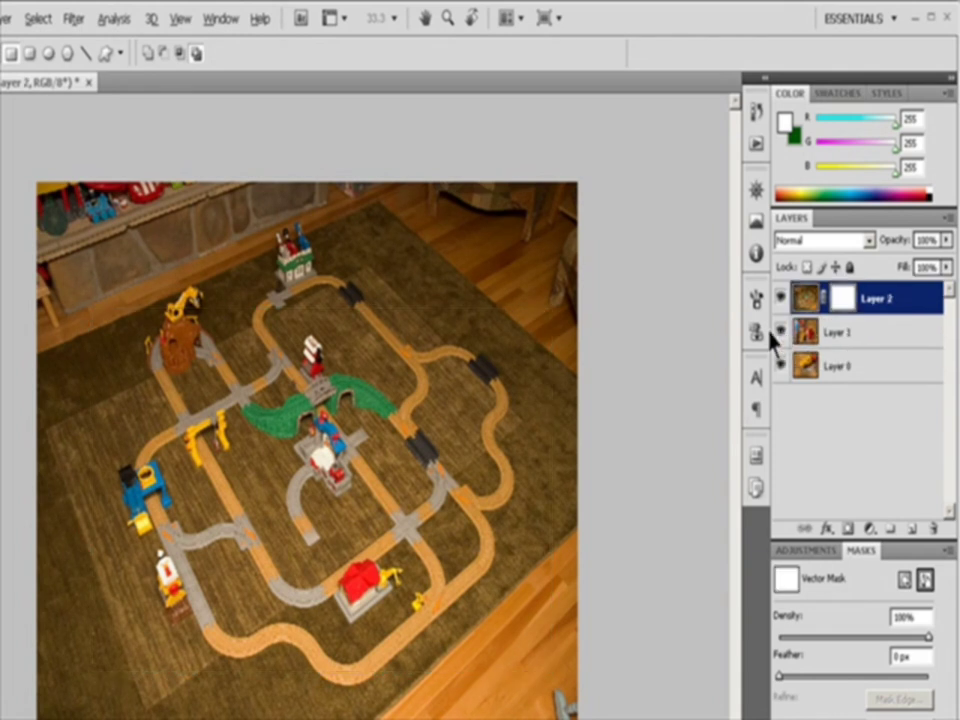
Draw a large rectangle around the train track in Layer 2's vector mask, feather it 37 px and reselect the mask
left_click_drag(70, 263, 562, 696)
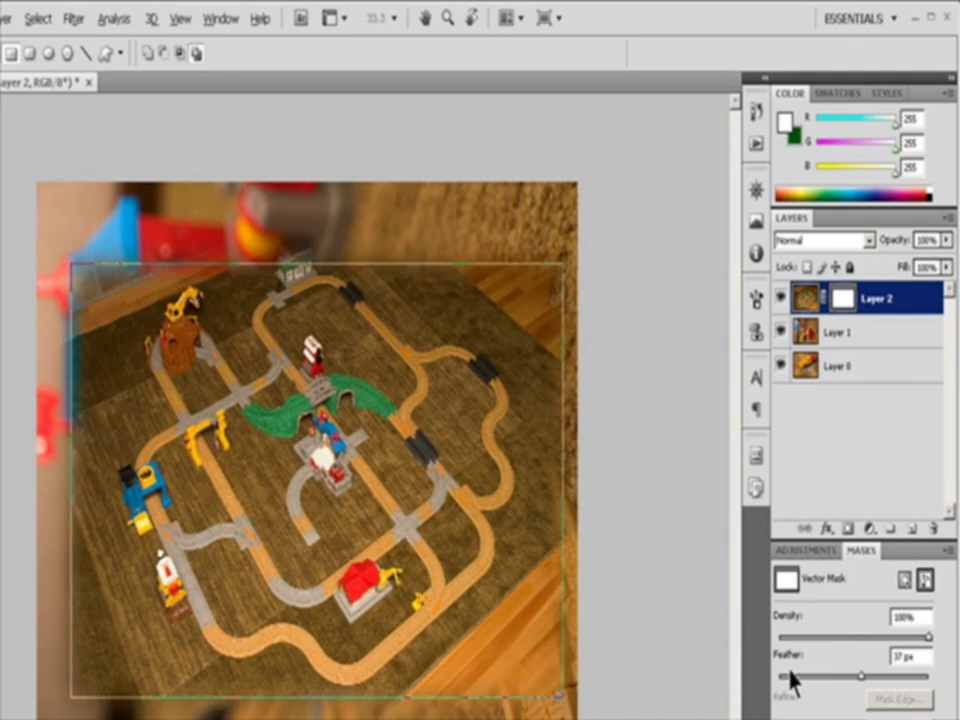
left_click(922, 580)
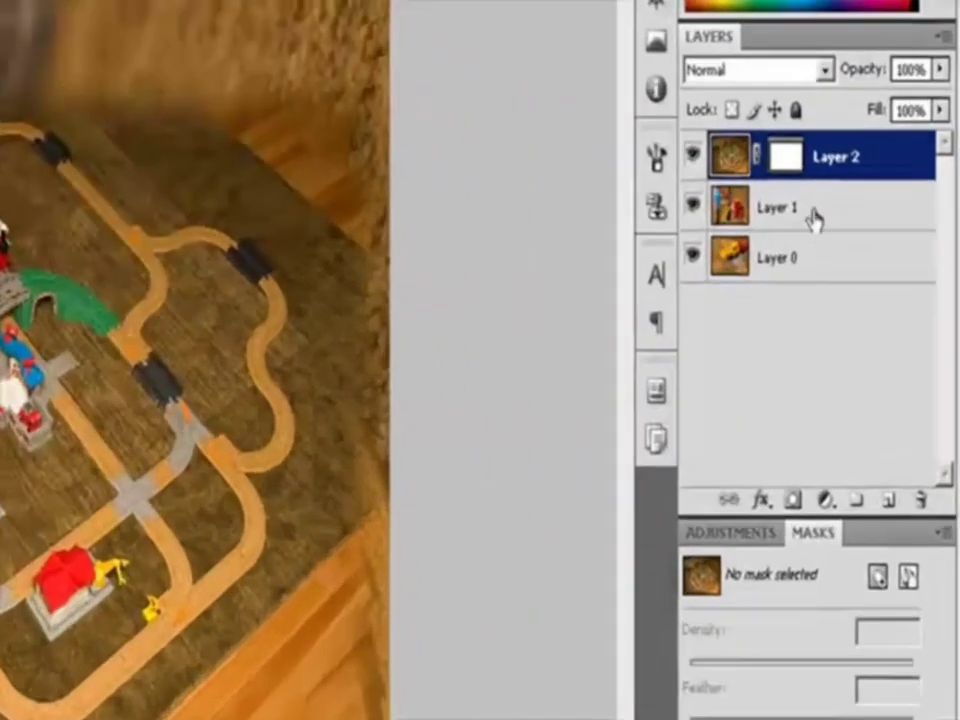
left_click(876, 281)
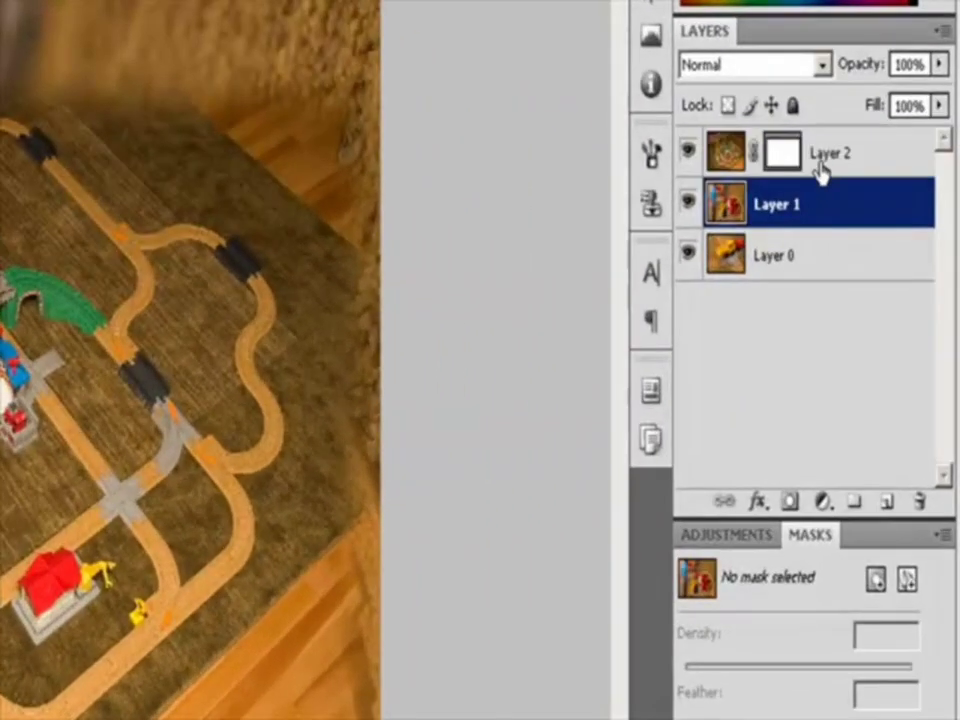
left_click(825, 163)
left_click(779, 152)
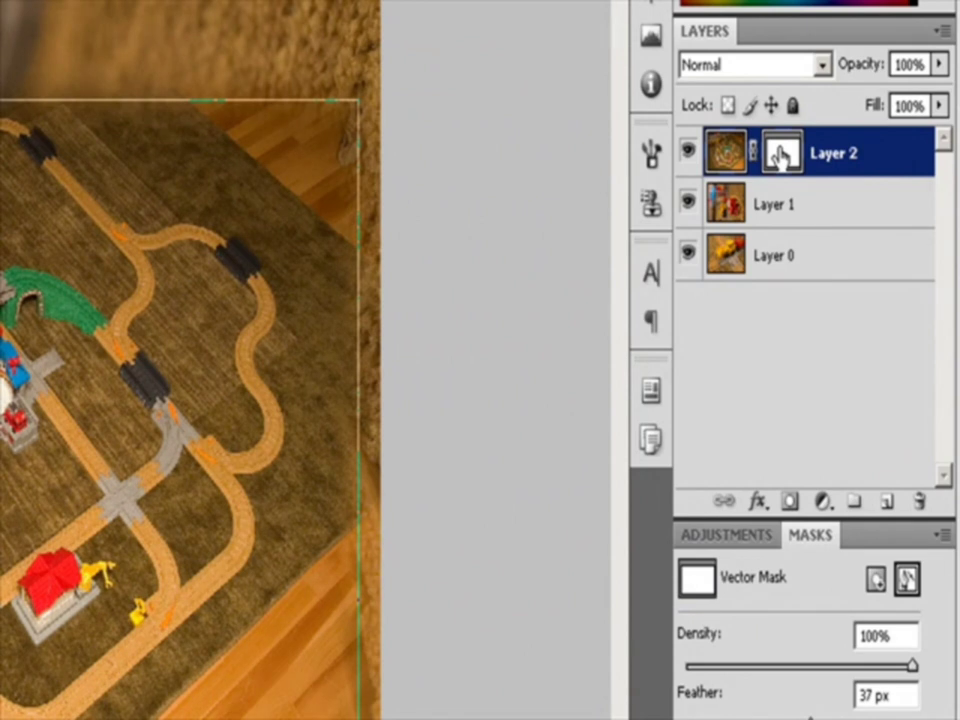
left_click(907, 580)
left_click(907, 582)
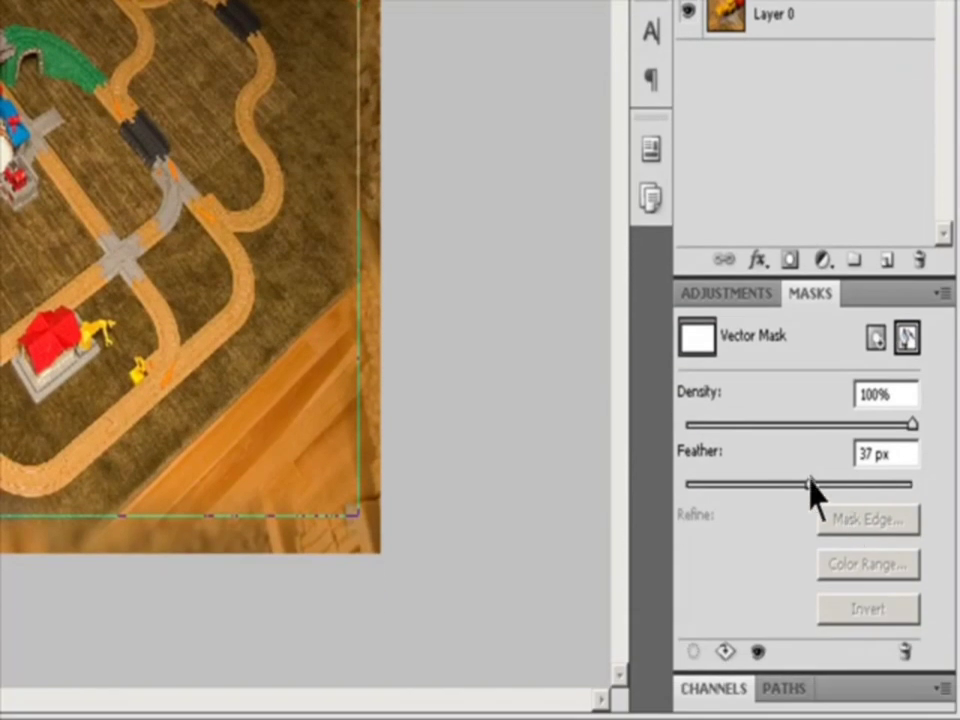
Set the feather of Layer 2's vector mask to 10 px and its density to 76%
left_click_drag(810, 482, 718, 487)
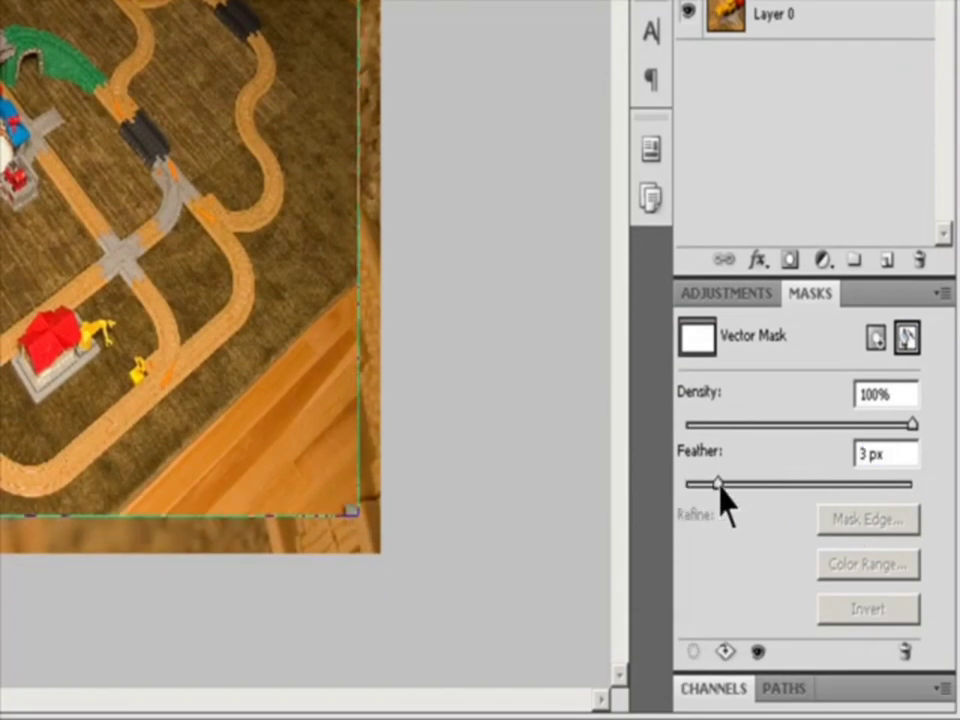
type("10")
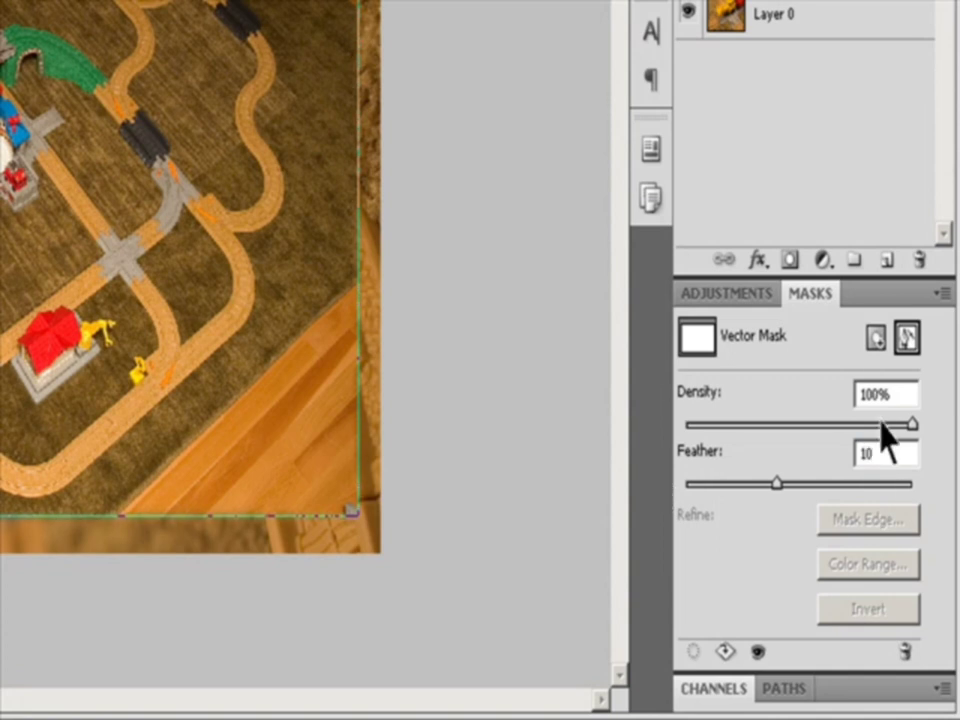
left_click_drag(912, 424, 858, 425)
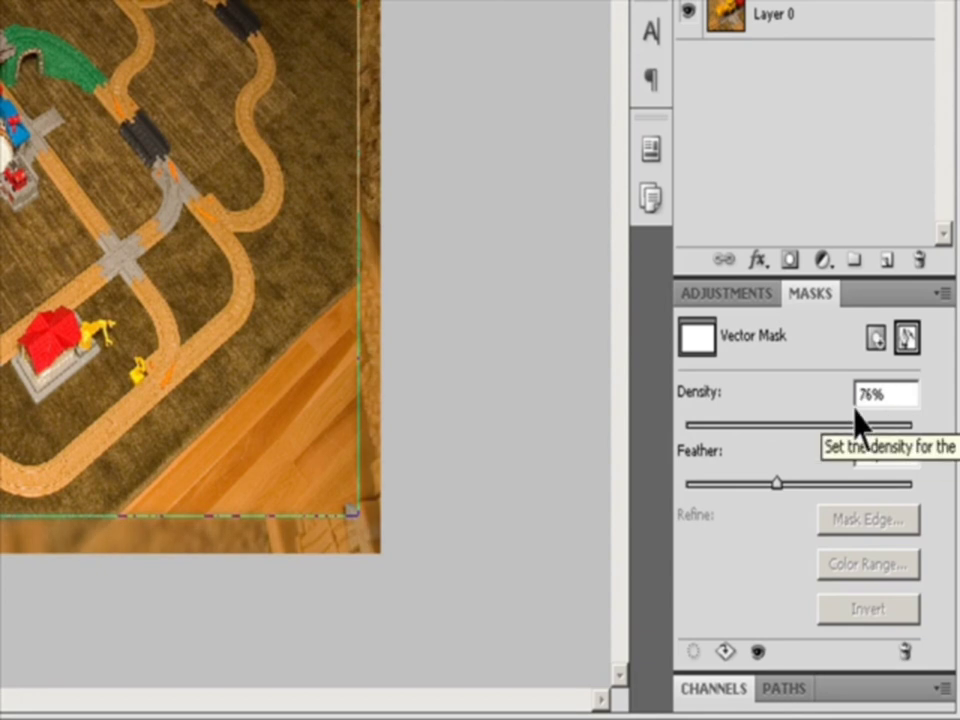
Show the mask's path and set the vector mask's feather to 52 px and its density to 86%
left_click(788, 689)
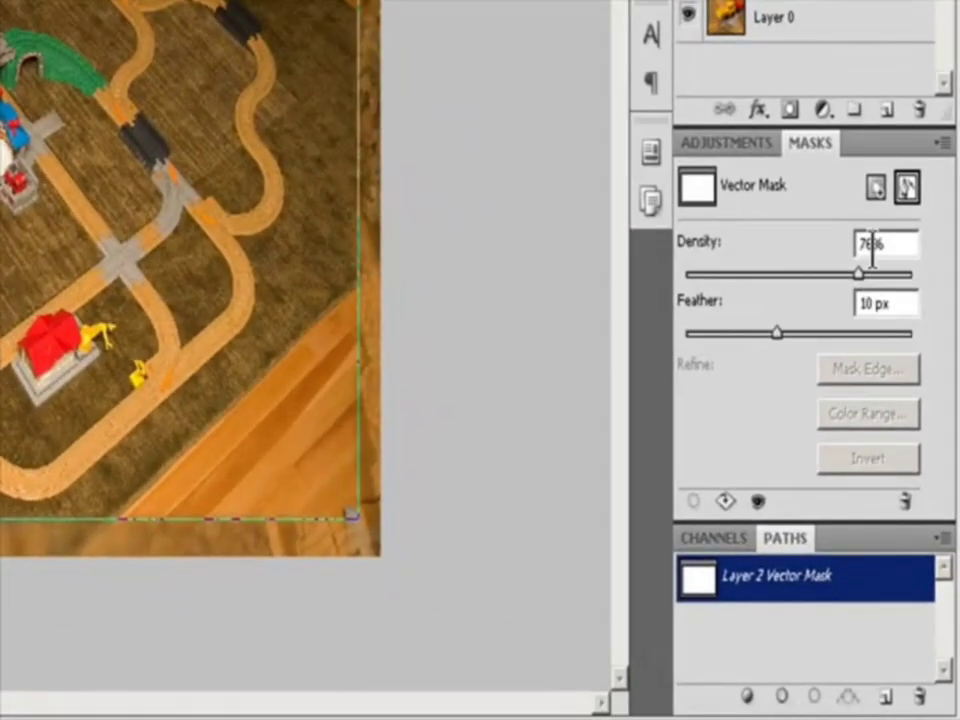
left_click_drag(777, 333, 829, 334)
left_click_drag(860, 273, 881, 274)
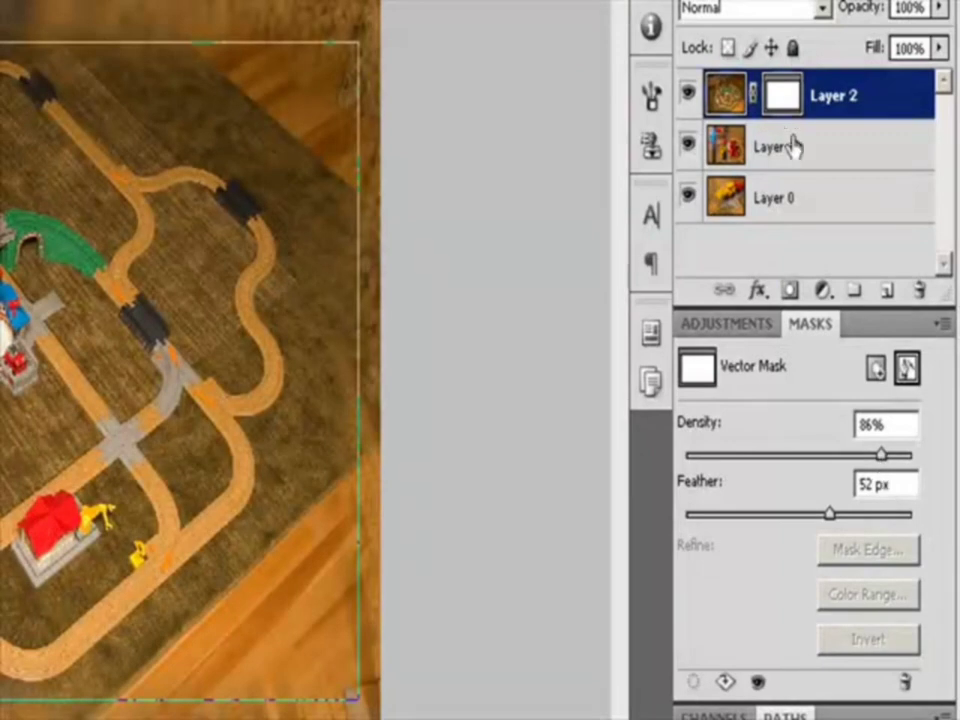
Switch between Layer 1 and Layer 2 and reselect Layer 2's vector mask to edit its properties
left_click(797, 158)
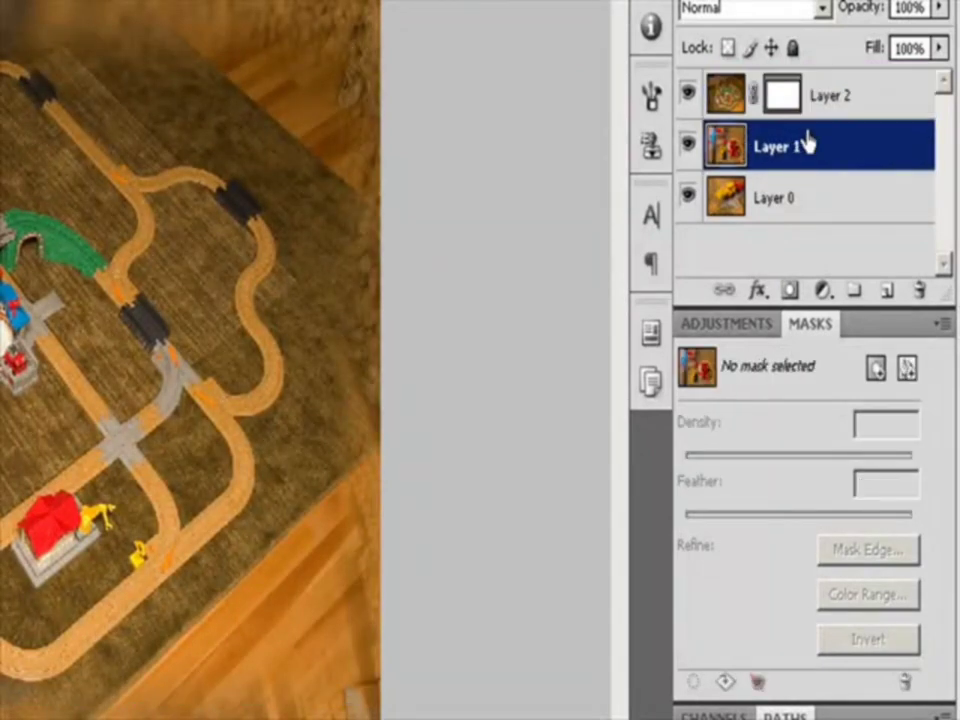
left_click(777, 105)
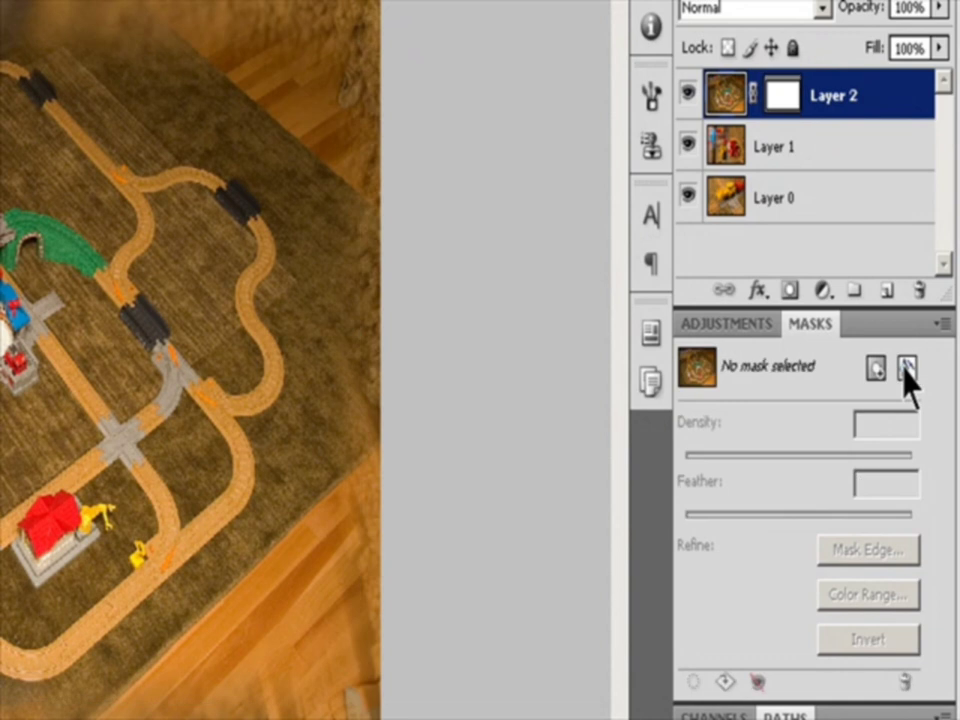
left_click(905, 683)
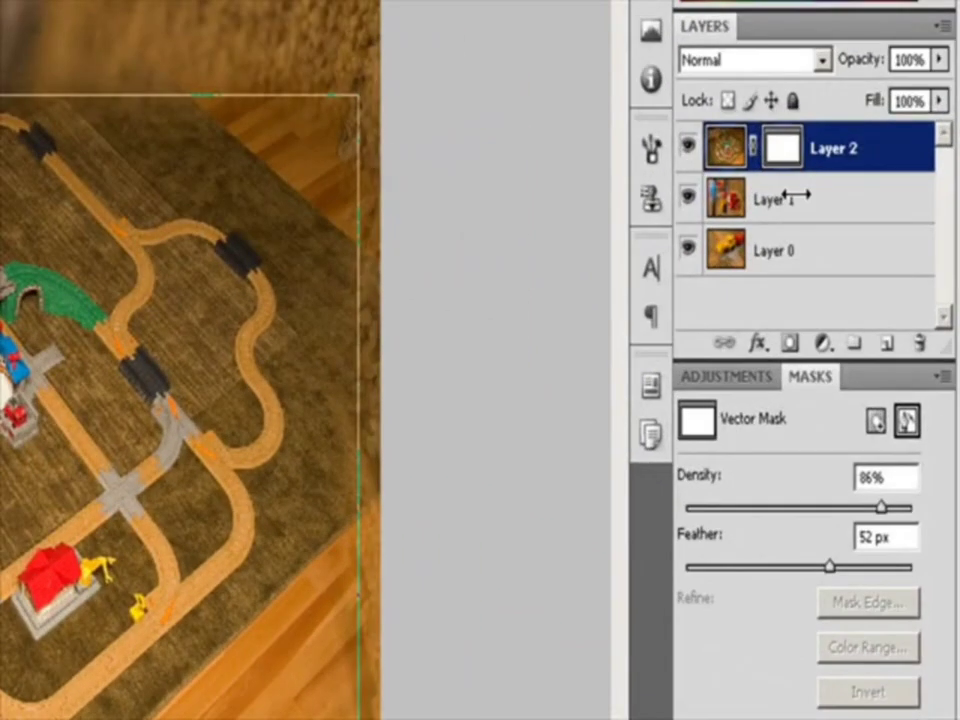
left_click(760, 200)
left_click(810, 166)
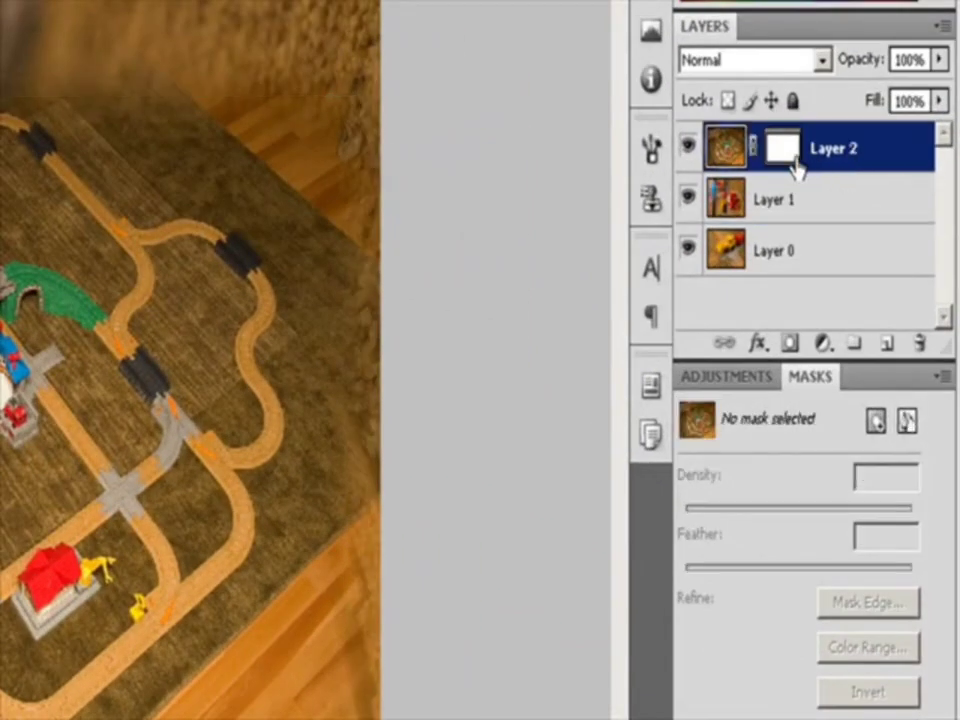
left_click(777, 156)
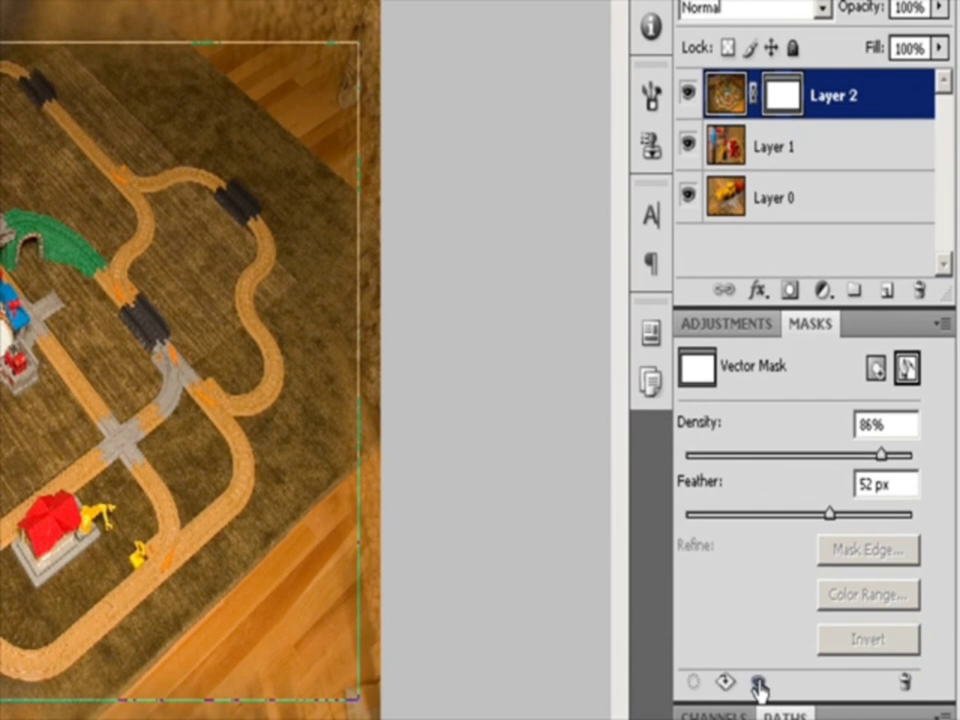
Disable and re-enable Layer 2's vector mask twice to compare the composite with and without it
left_click(758, 684)
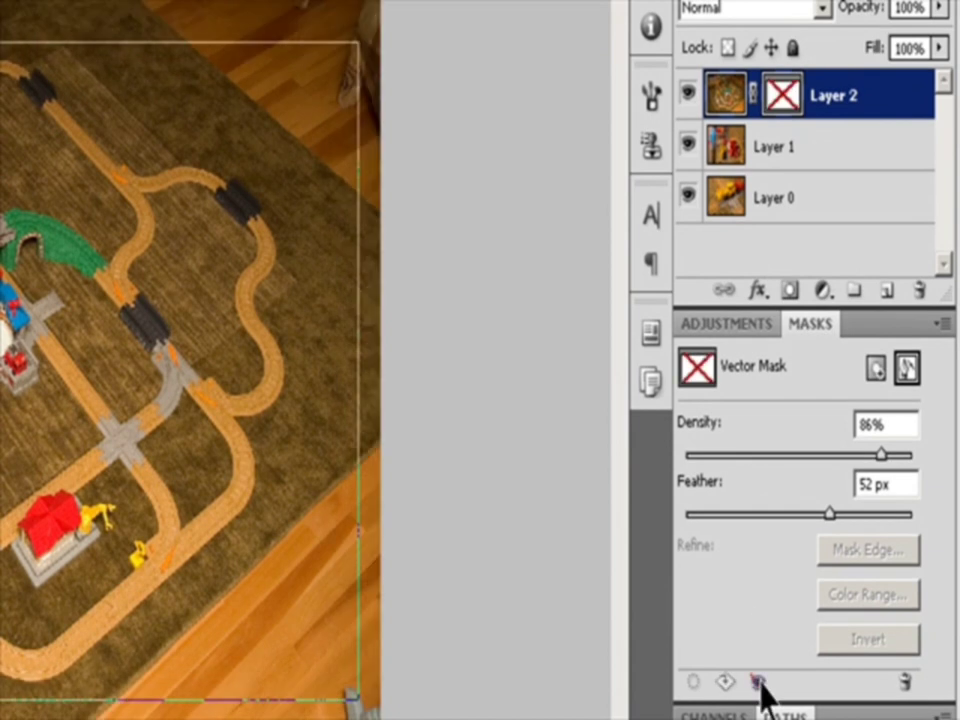
left_click(784, 96, "shift")
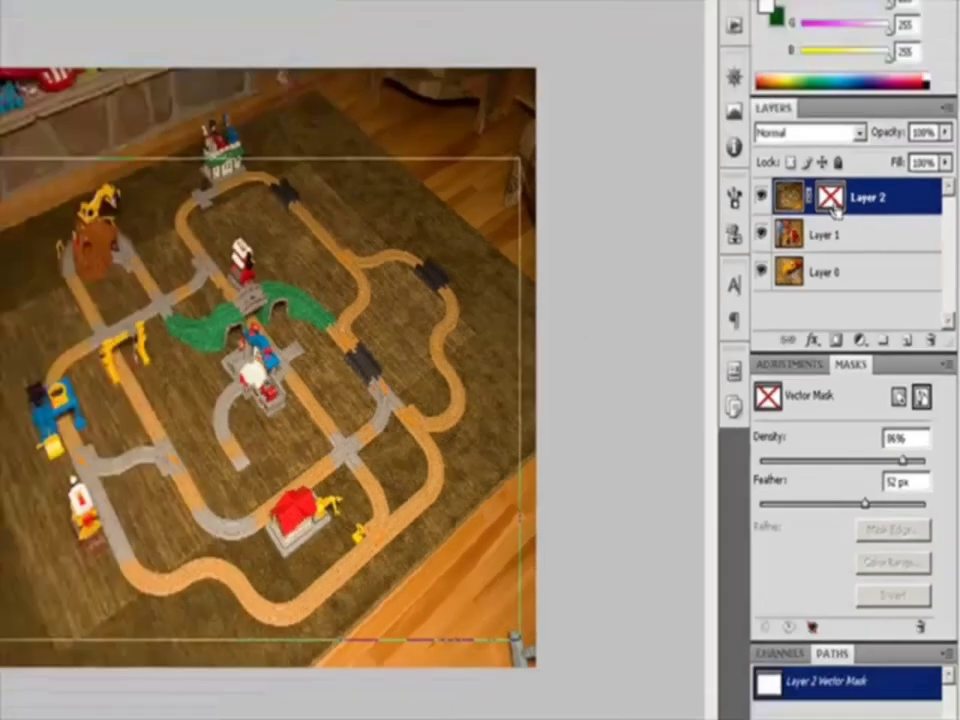
left_click(785, 100, "shift")
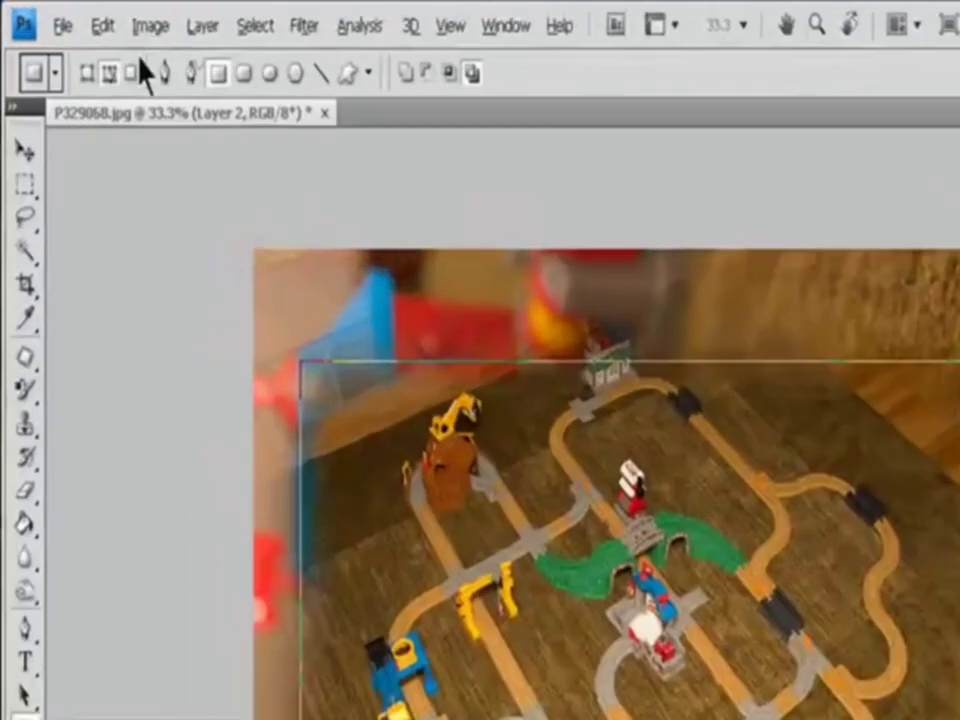
left_click(128, 16)
mouse_move(283, 379)
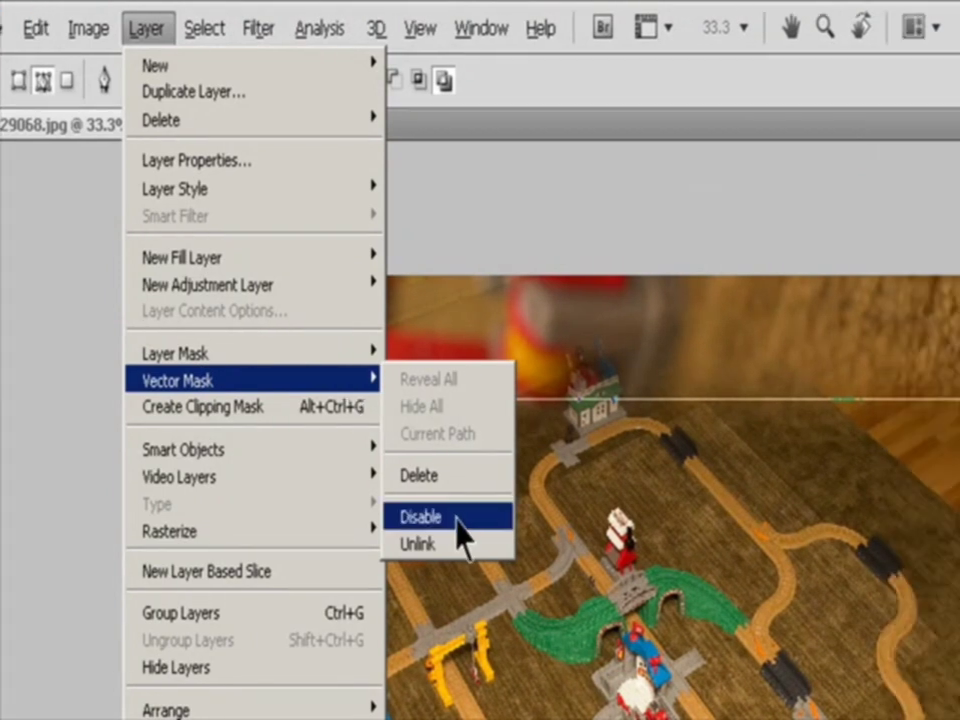
left_click(530, 516)
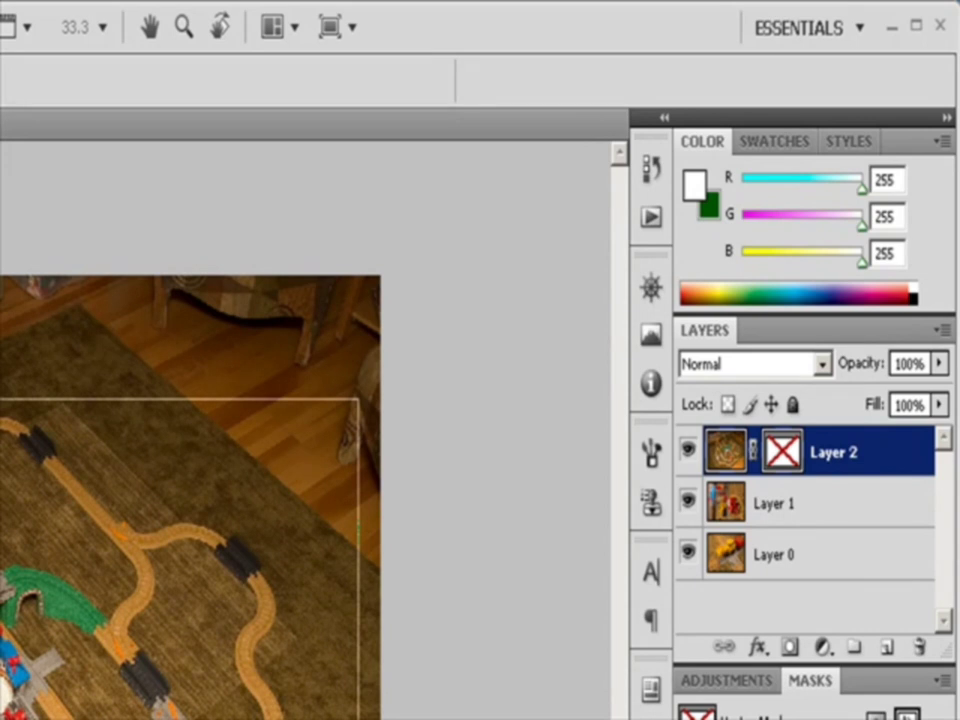
left_click(782, 452, "shift")
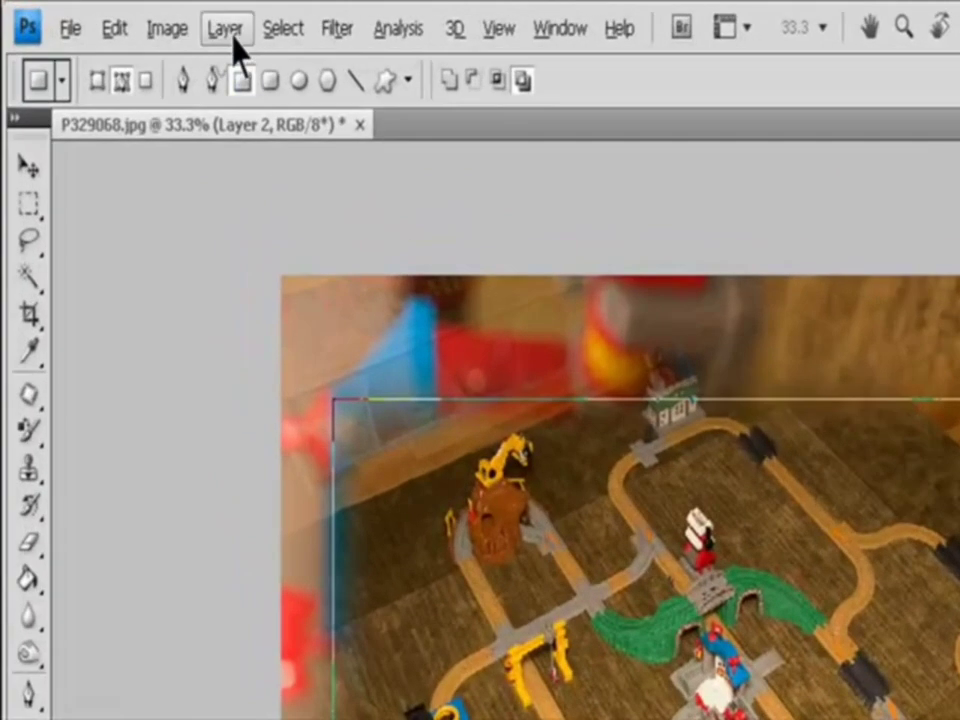
Rasterize Layer 2's vector mask into a layer mask and undo the conversion
left_click(128, 16)
mouse_move(315, 531)
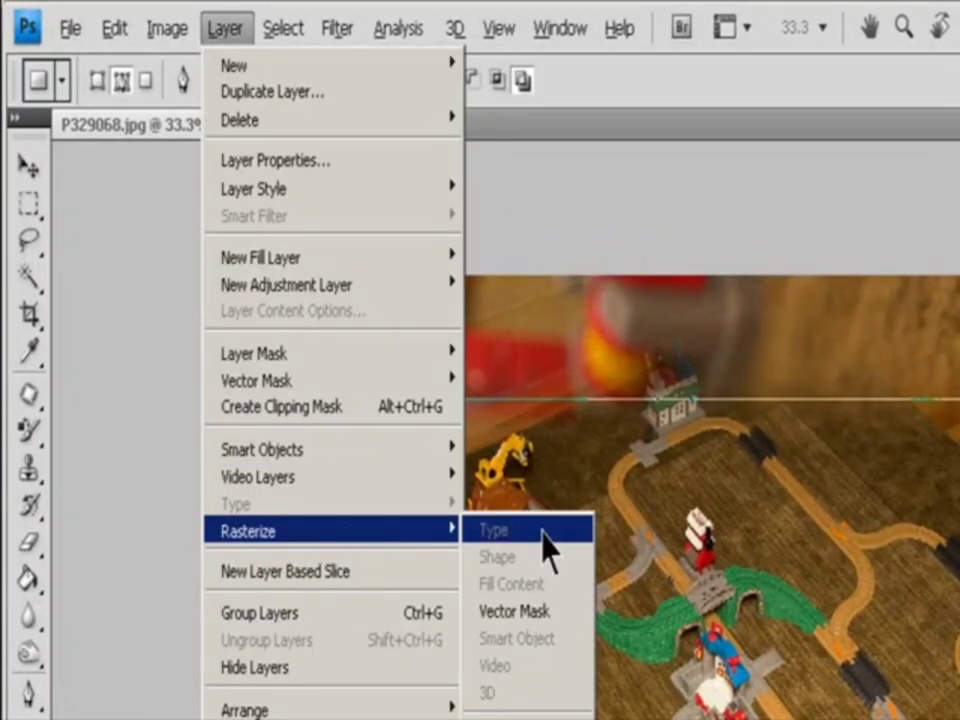
left_click(546, 612)
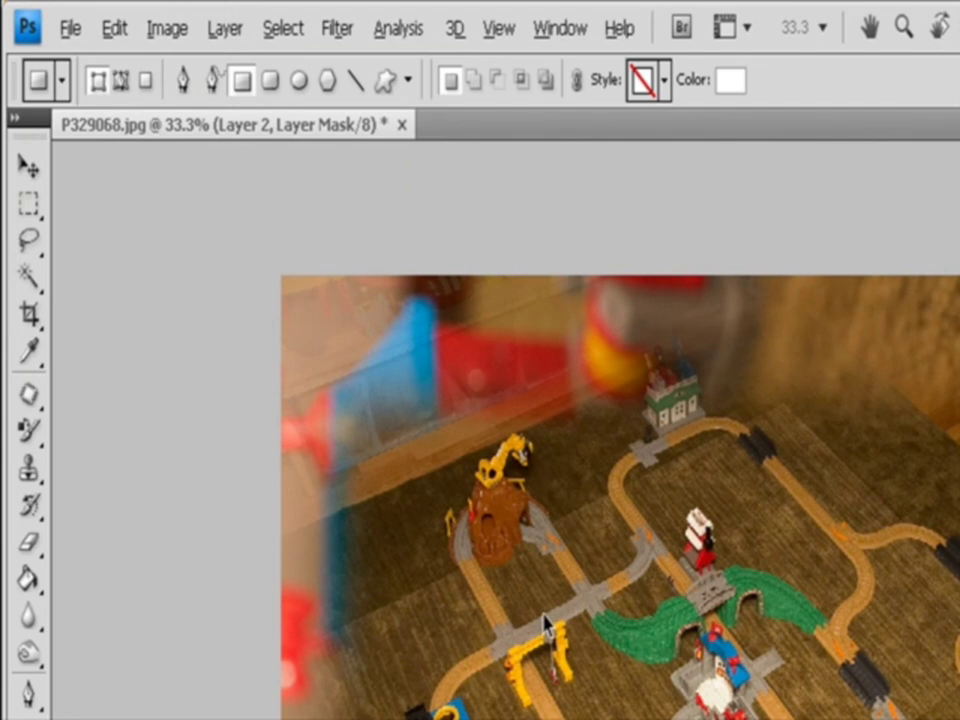
key("ctrl+z")
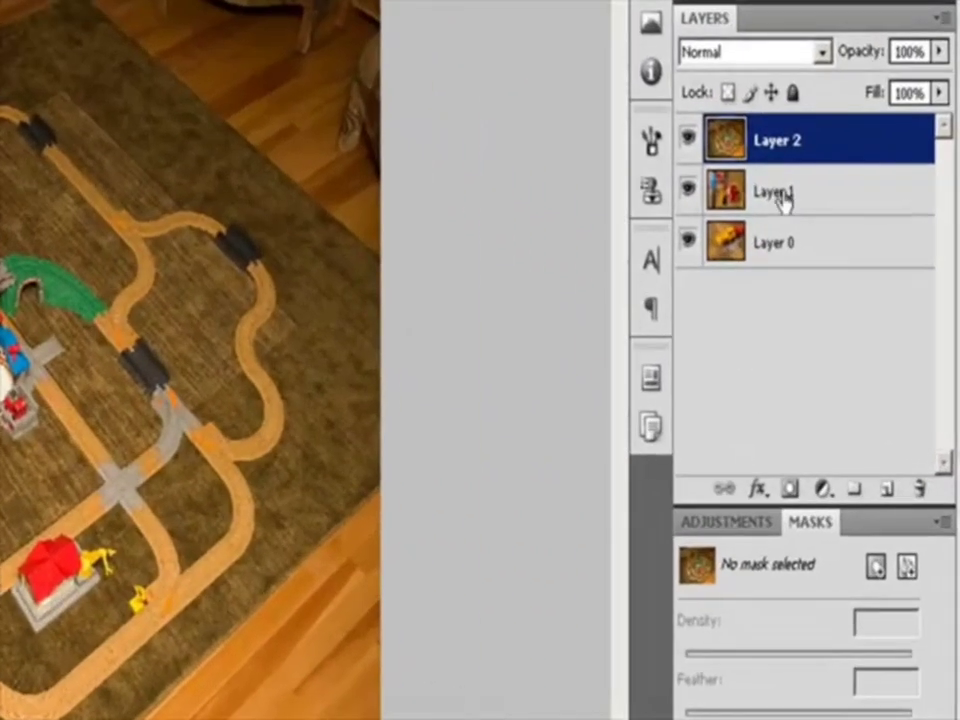
Select Layer 2, add a pixel mask to it and undo the addition
left_click(856, 284)
left_click(856, 254)
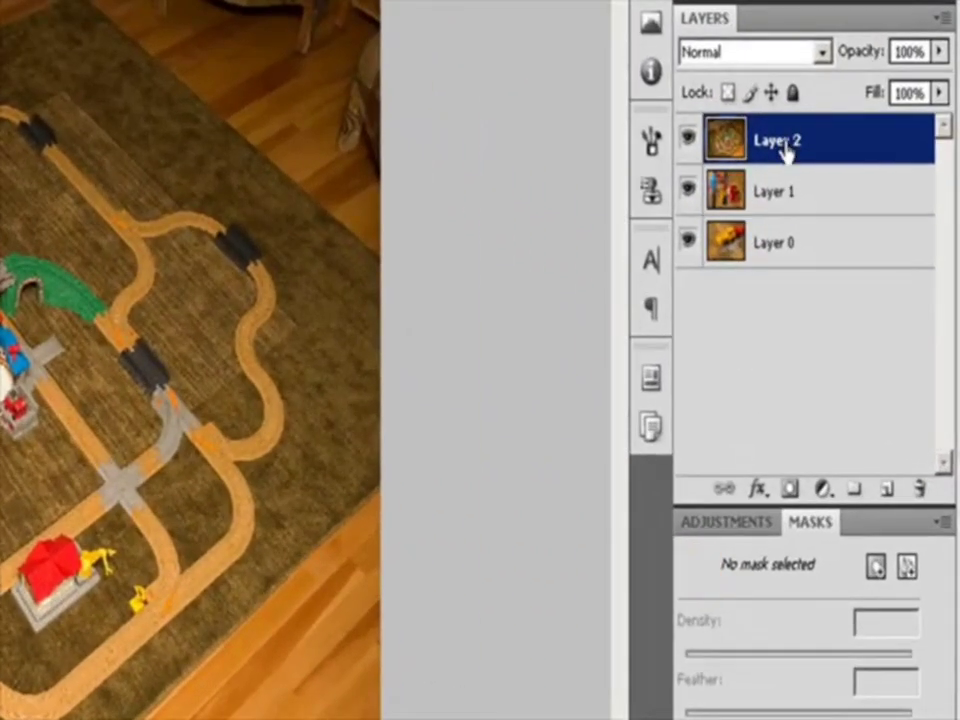
left_click(877, 566)
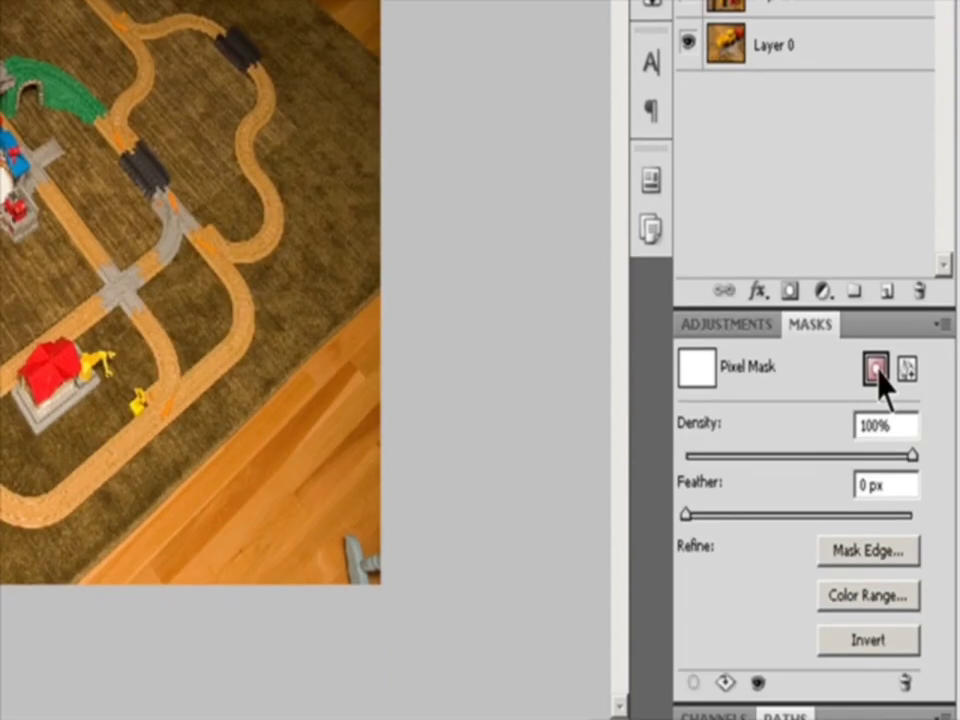
key("ctrl+z")
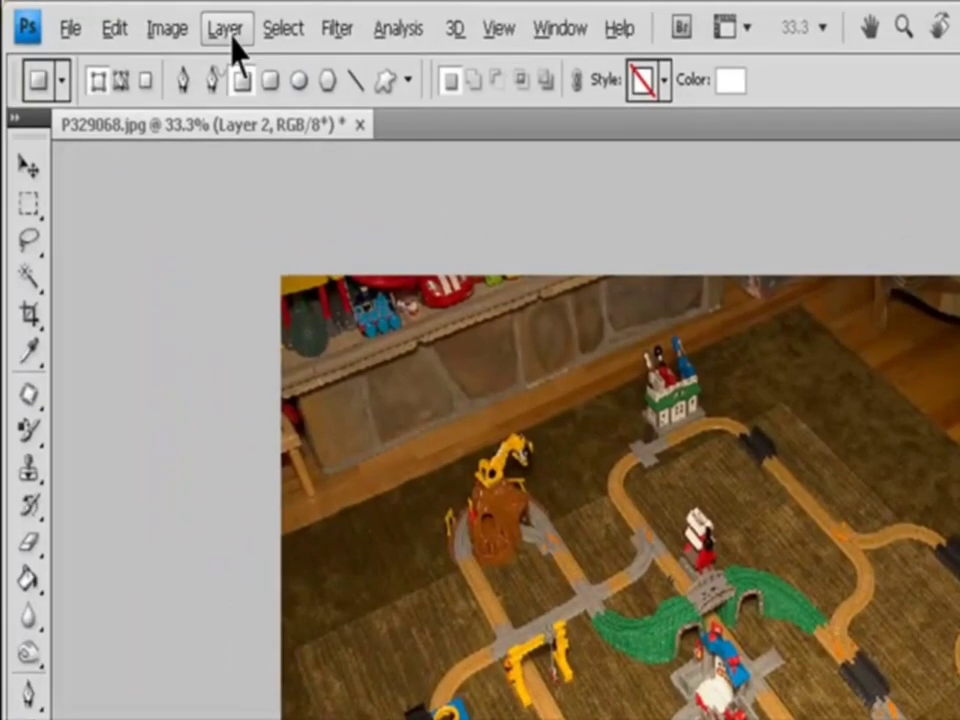
Try to add a Reveal All layer mask to Layer 2
left_click(225, 28)
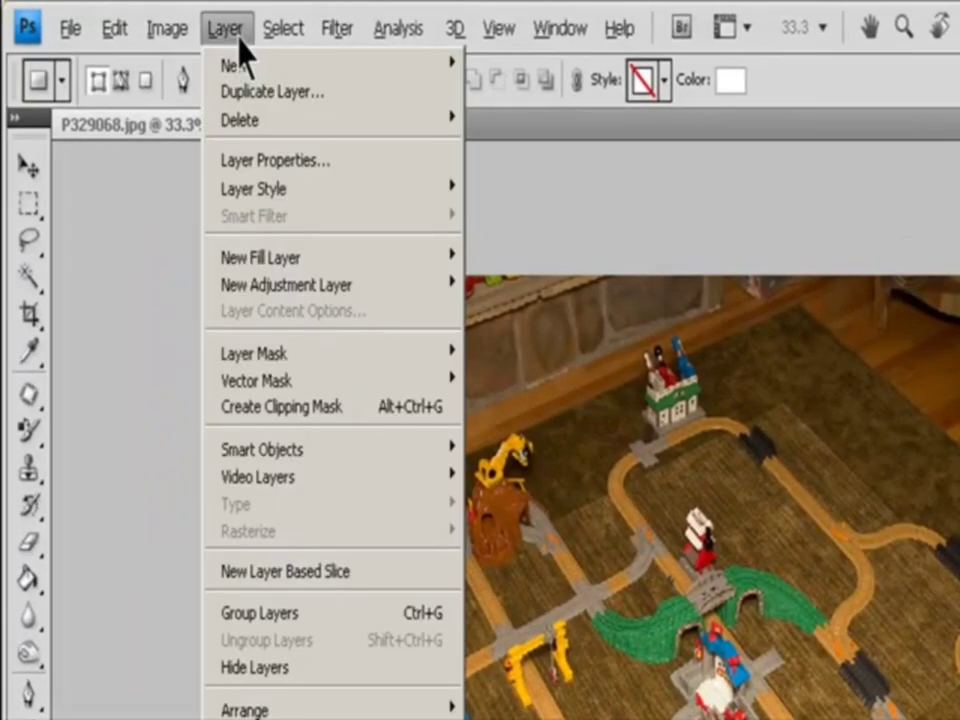
mouse_move(296, 356)
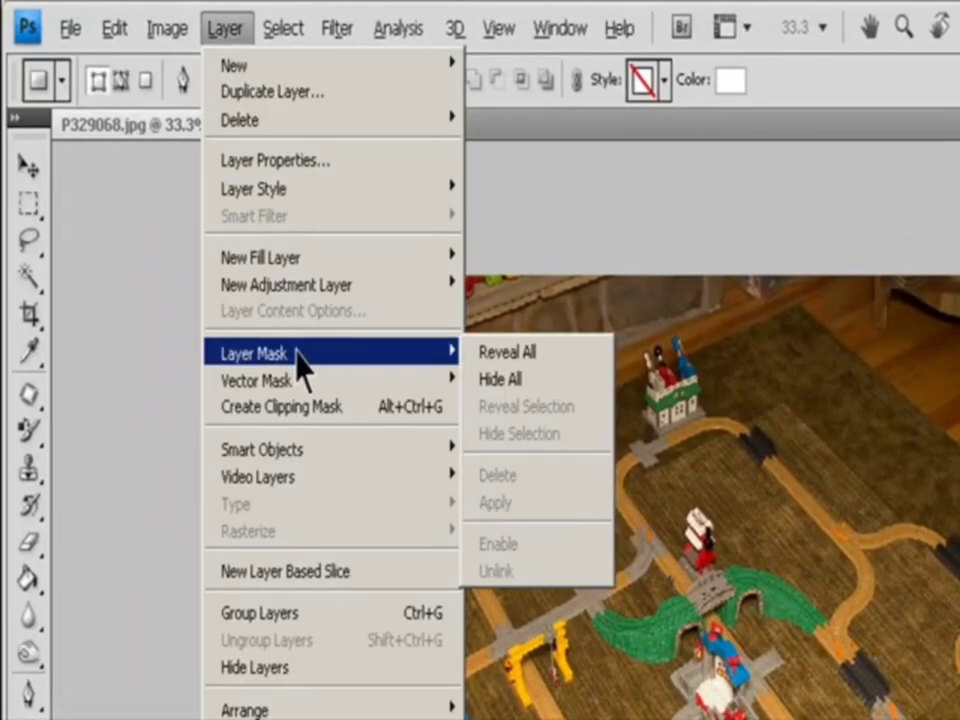
left_click(537, 356)
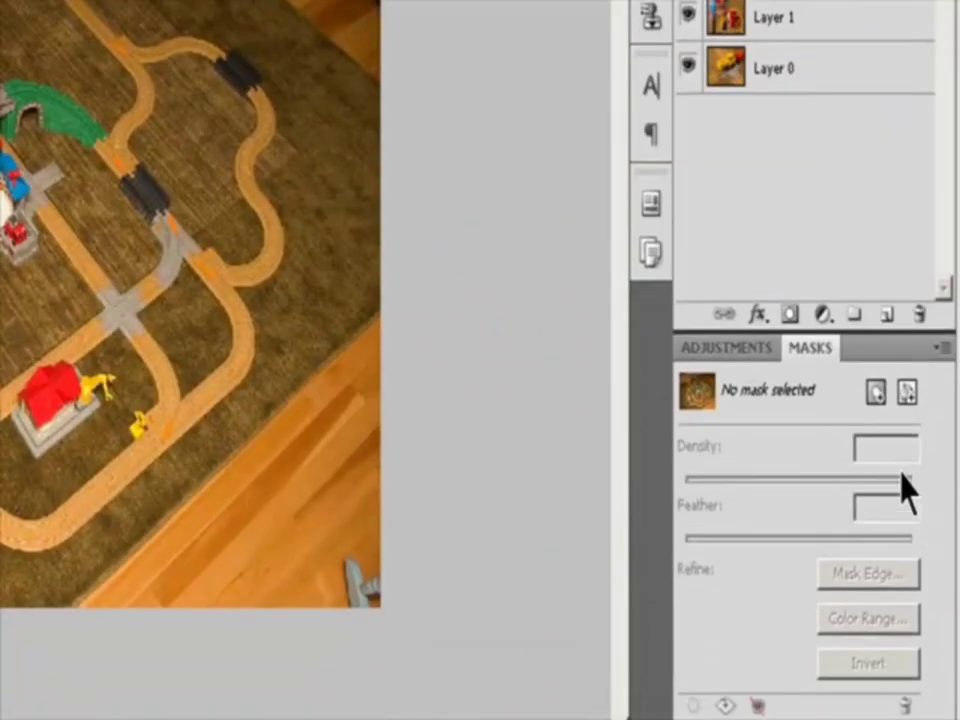
left_click(876, 392)
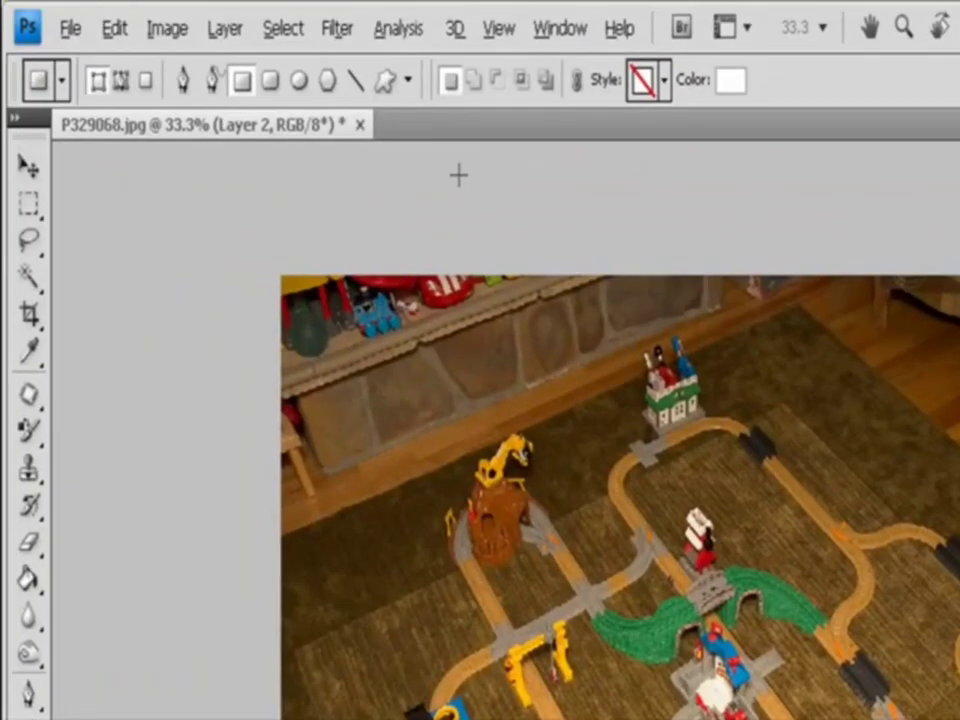
Add a Hide All layer mask to Layer 2 and undo the addition
left_click(226, 30)
mouse_move(464, 355)
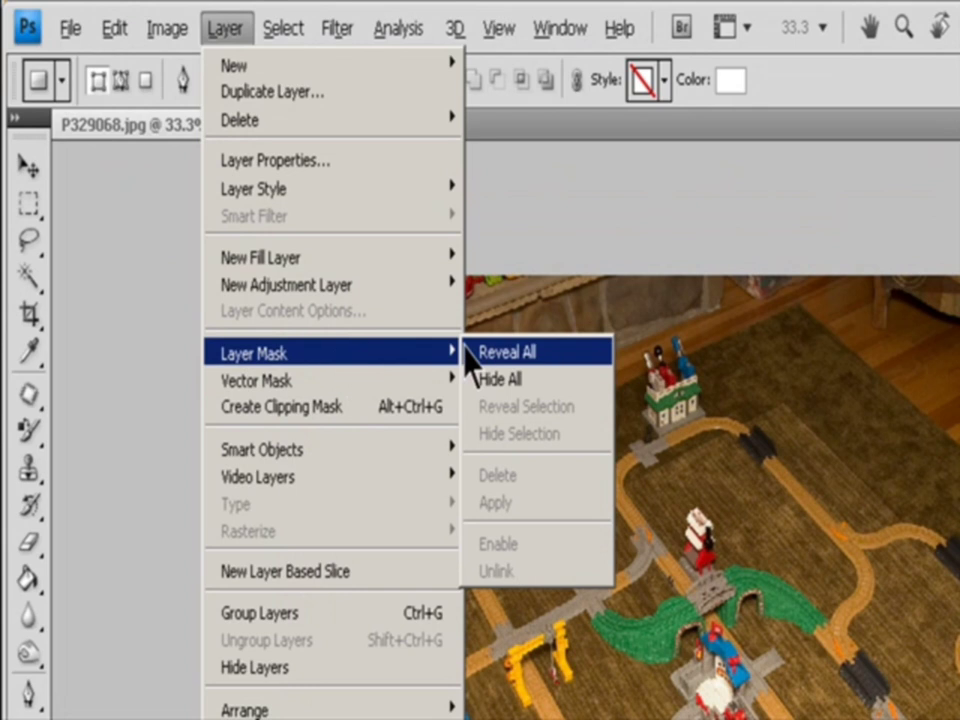
left_click(518, 377)
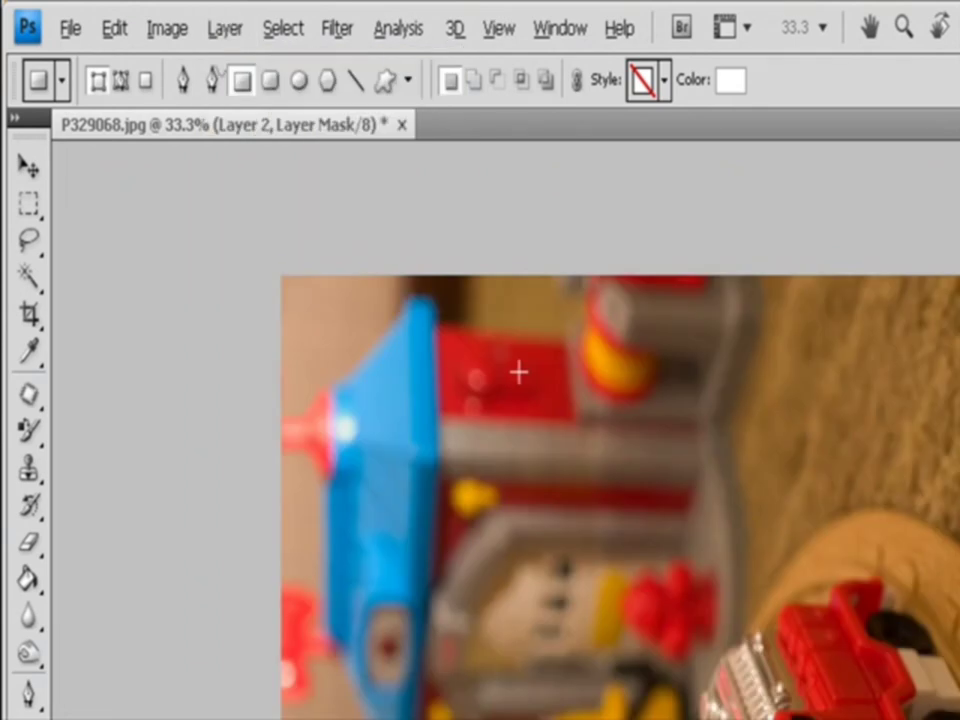
key("ctrl+z")
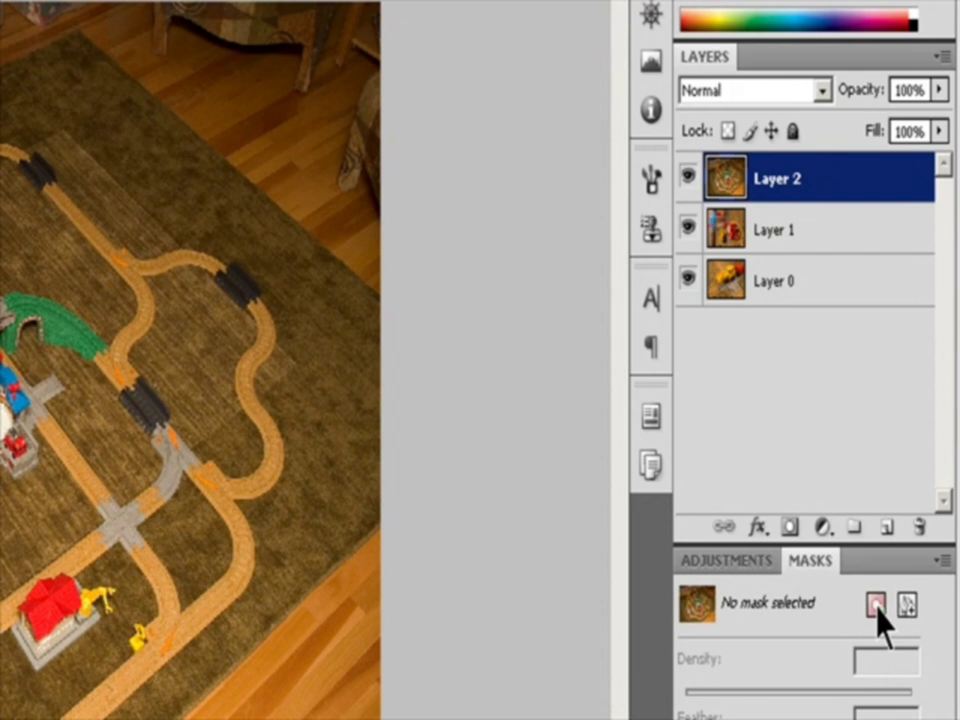
Add a white pixel mask to Layer 2, undo it, and add a black pixel mask that hides the whole layer instead
left_click(876, 604)
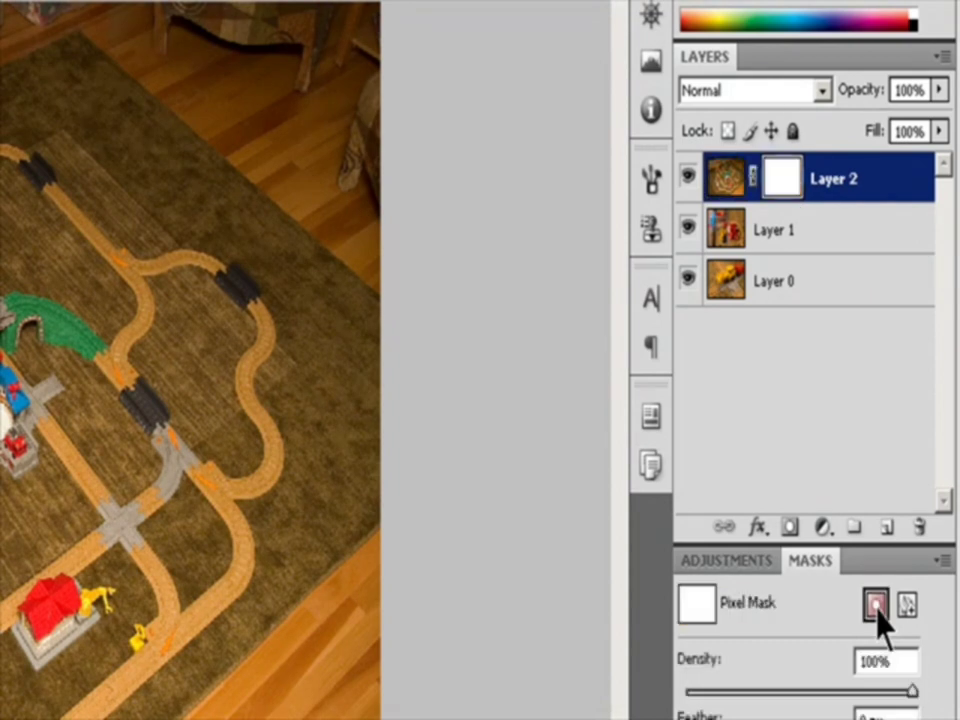
key("ctrl+z")
left_click(876, 604, "alt")
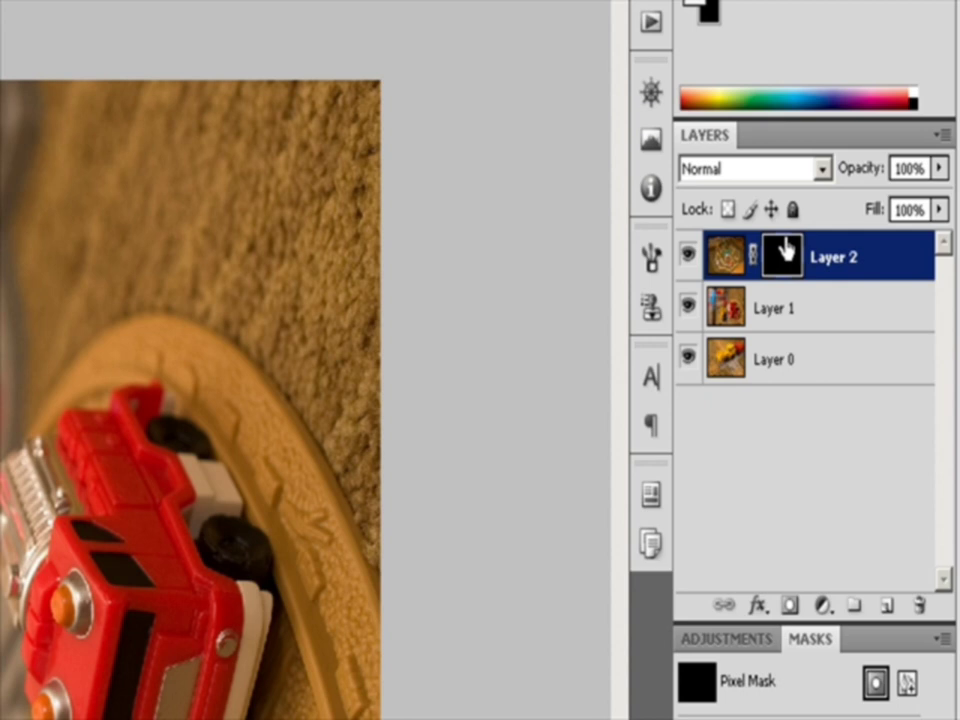
Move Layer 2's black mask to Layer 1, undo the move, and copy the mask onto Layer 1 instead
left_click_drag(785, 249, 800, 330)
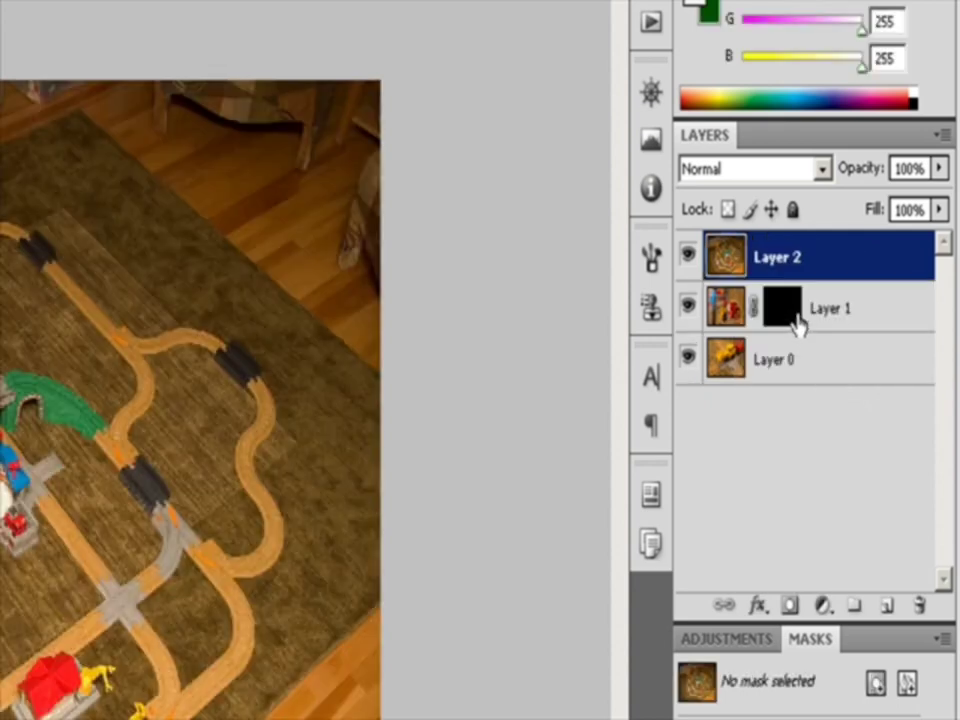
key("ctrl+z")
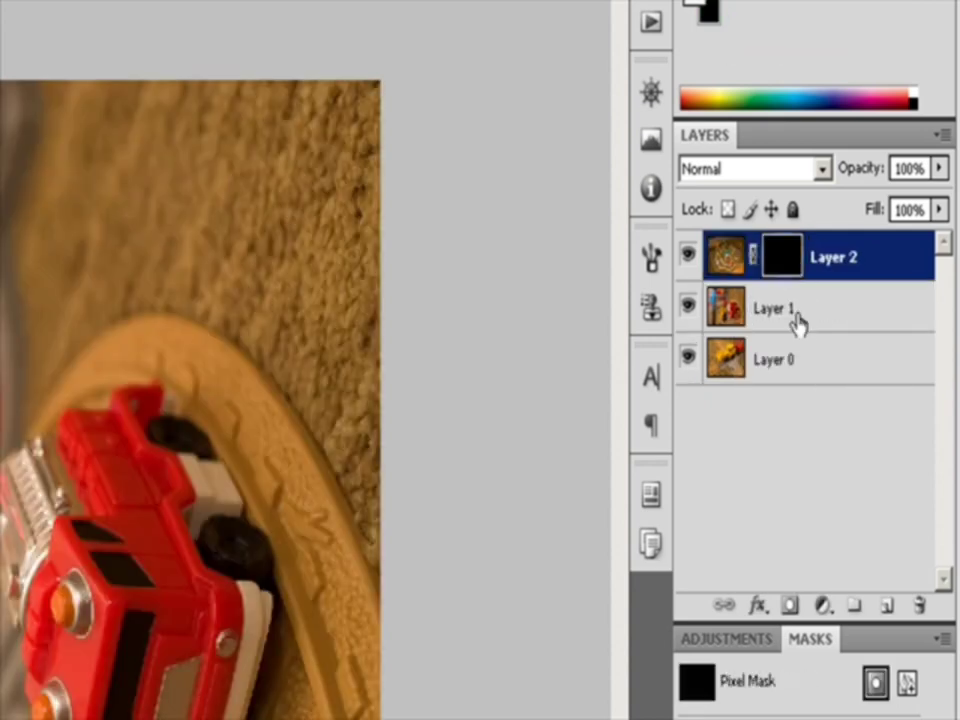
left_click_drag(782, 261, 797, 310)
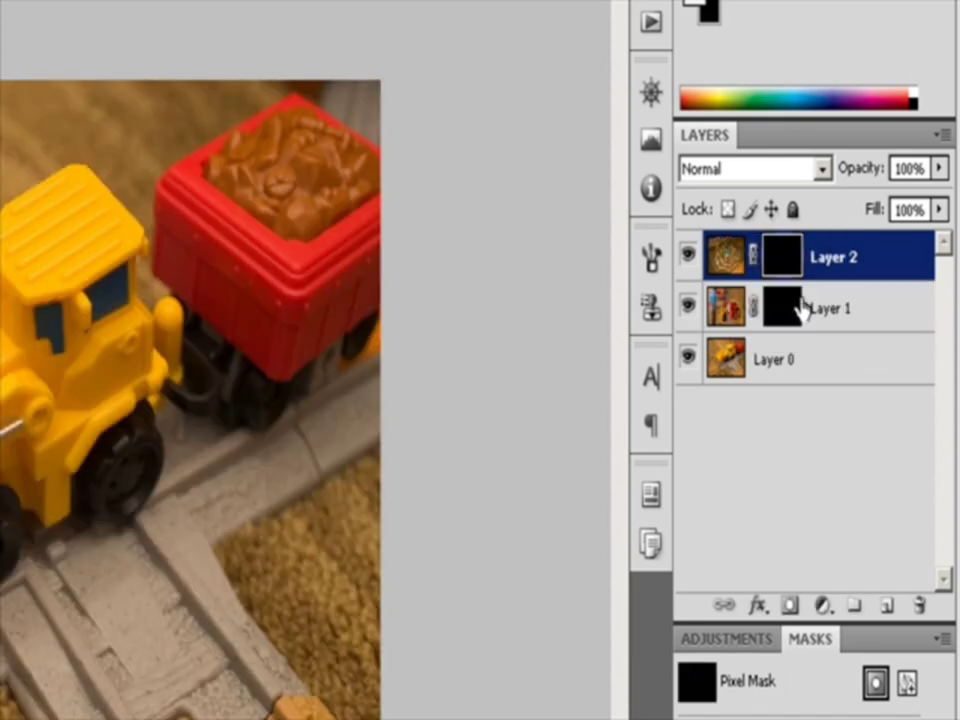